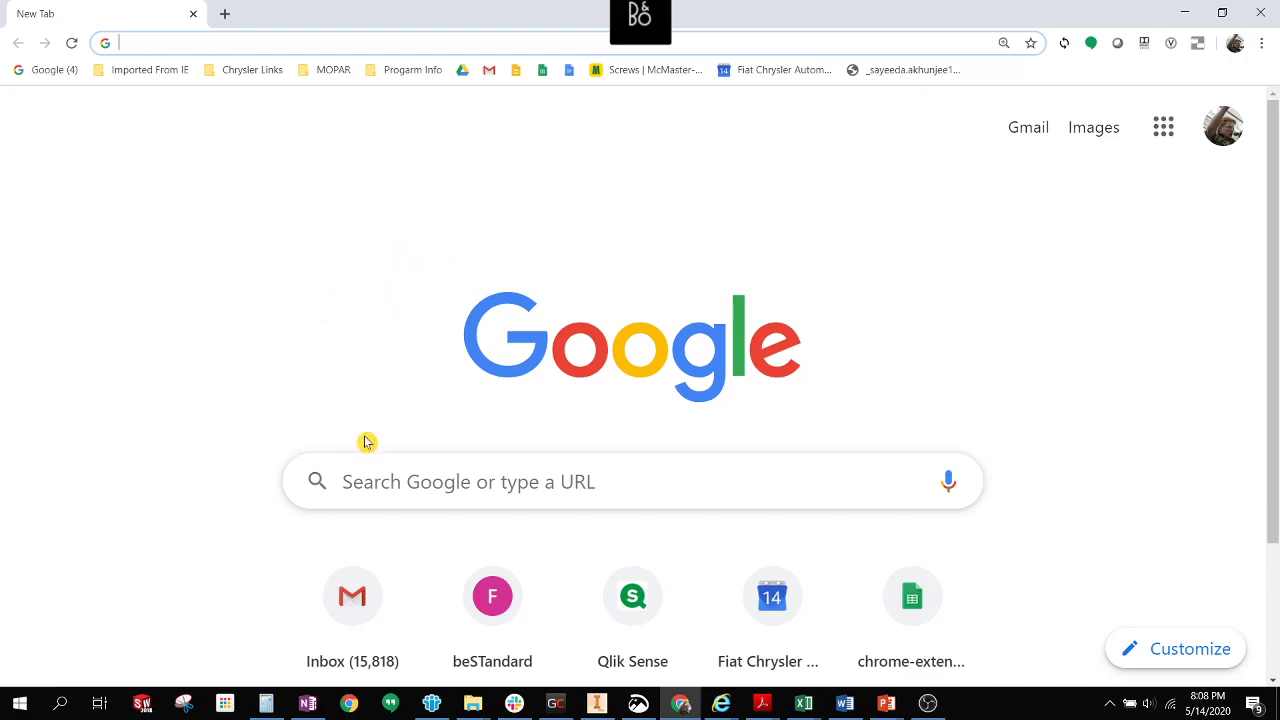
Search Google for northhillscrc and open the North Hills Christian Reformed Church website.
left_click(405, 470)
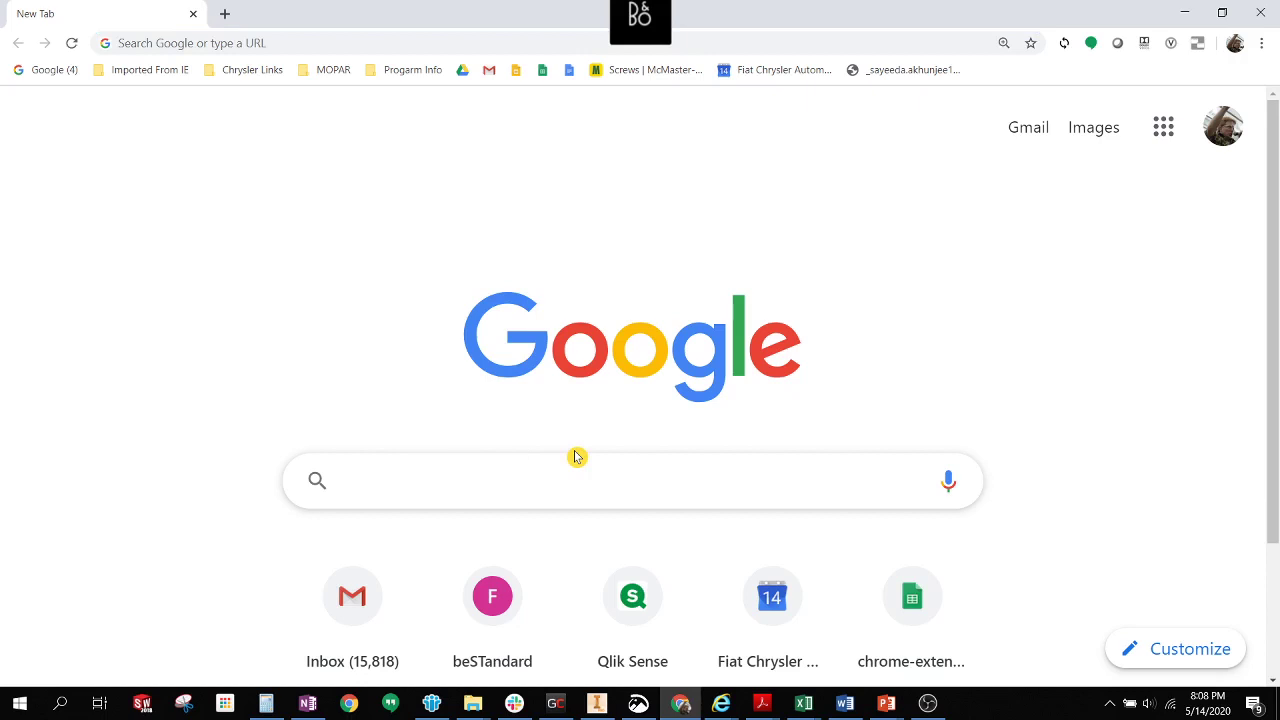
type("nor")
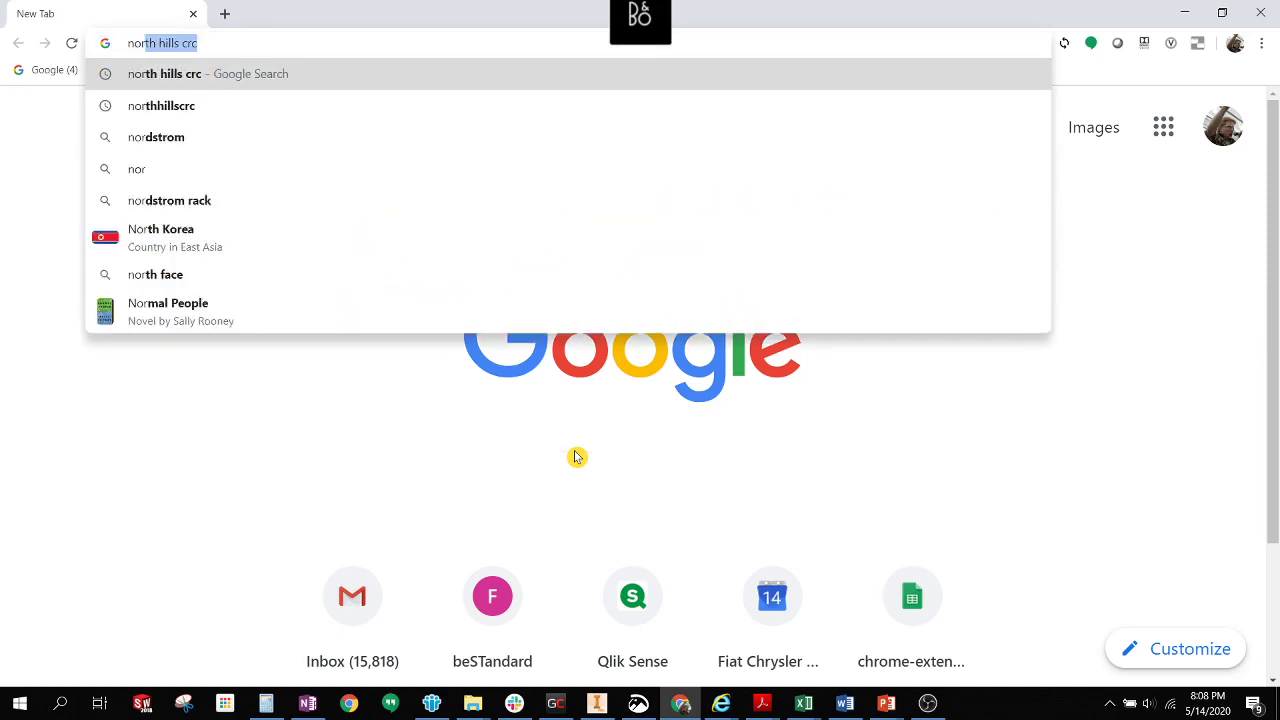
type("thhill")
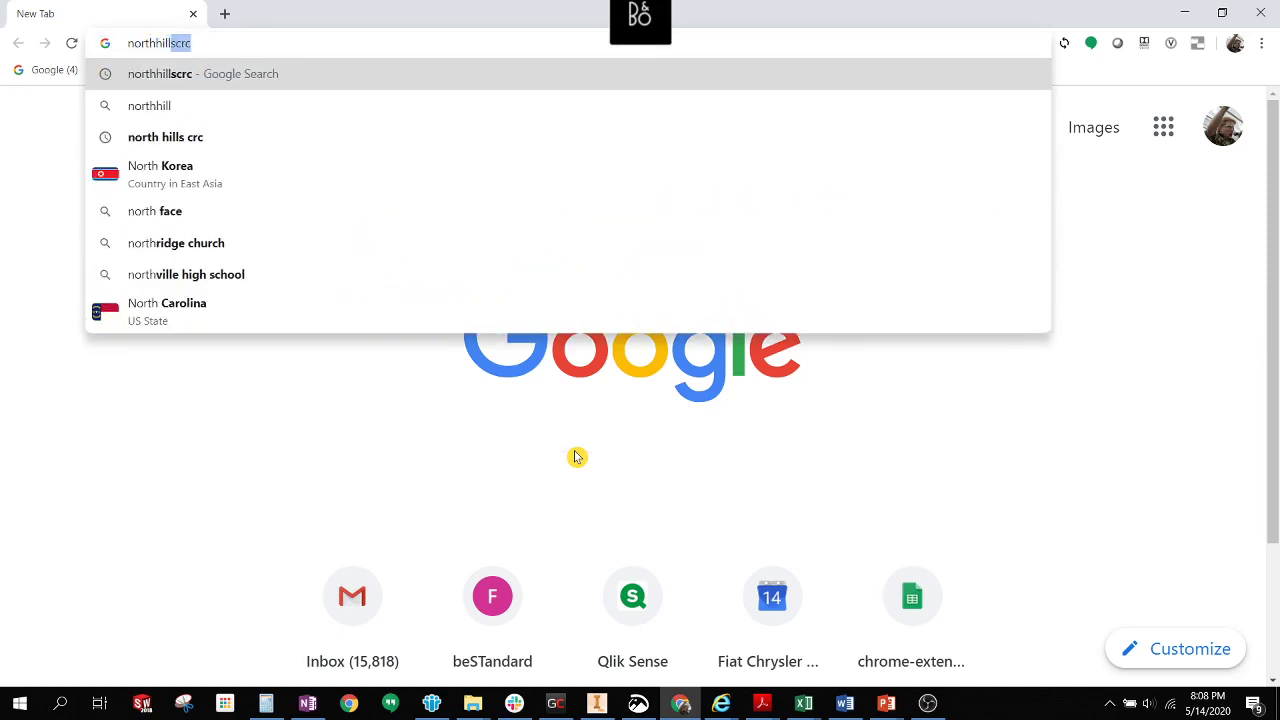
type("scrc")
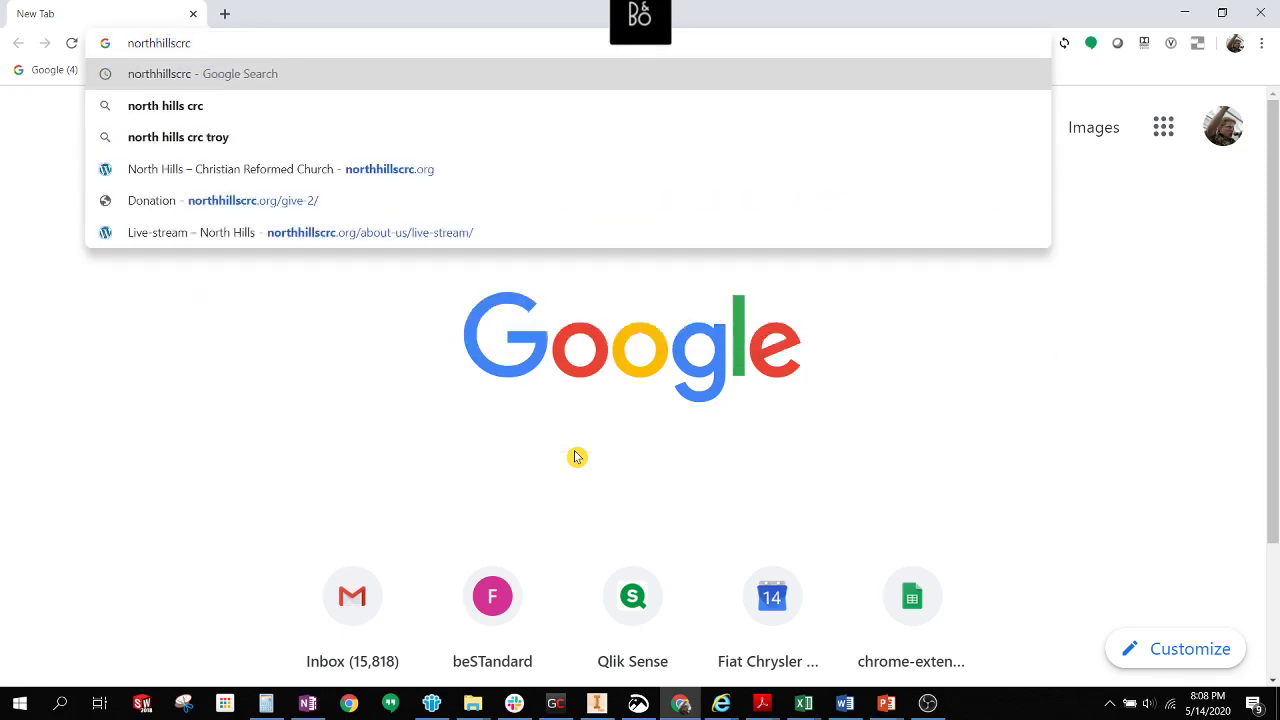
key("Return")
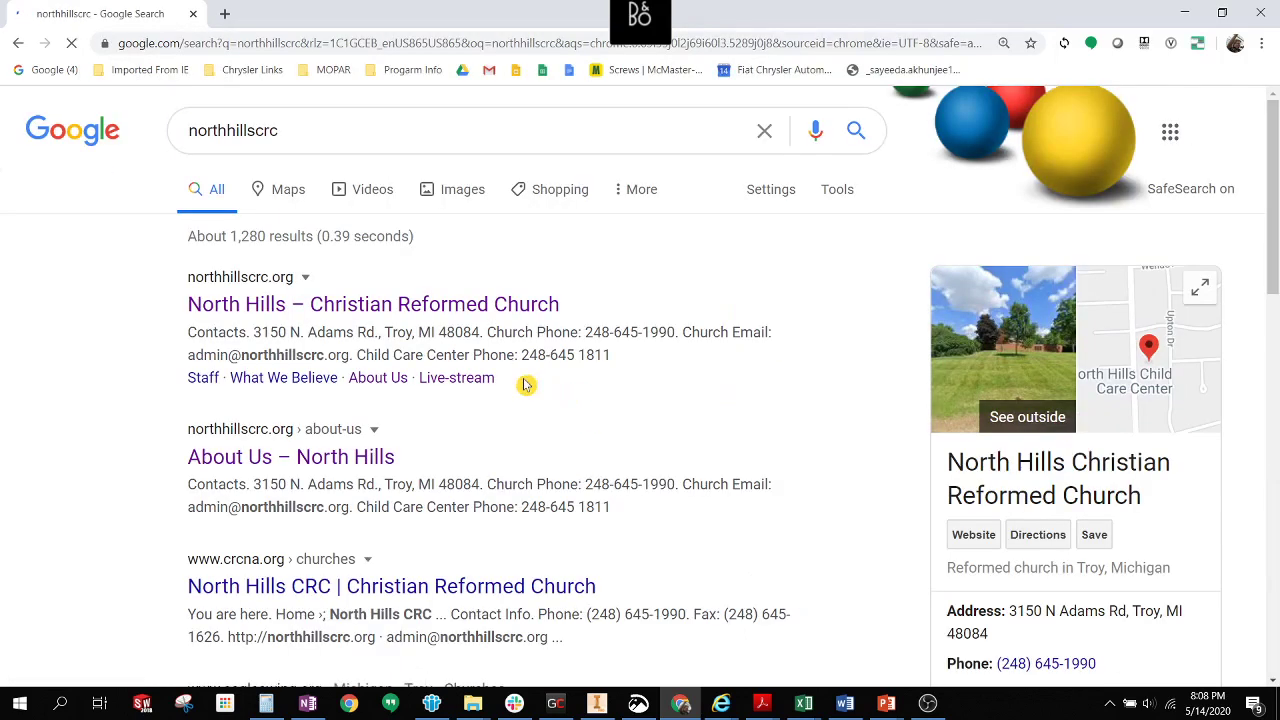
left_click(372, 305)
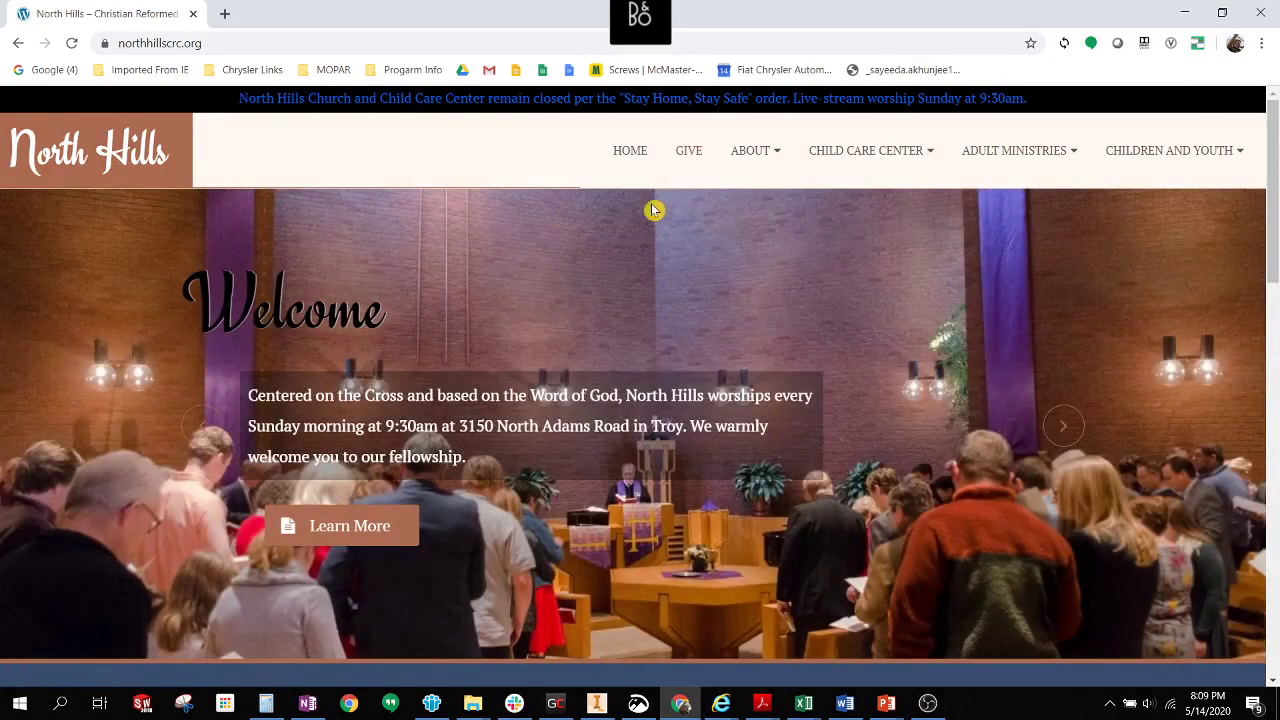
mouse_move(1117, 195)
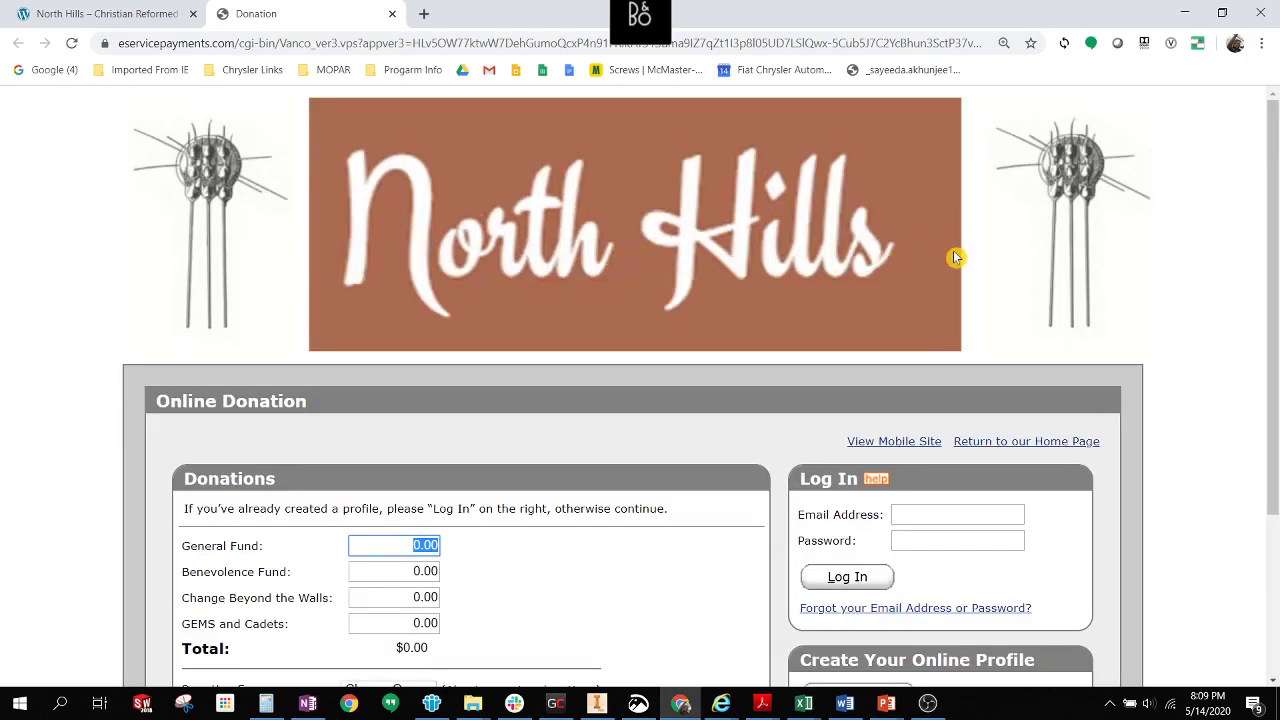
Review the donation form's frequency options without choosing one, then begin creating a donor profile.
scroll(940, 260, "down", 3)
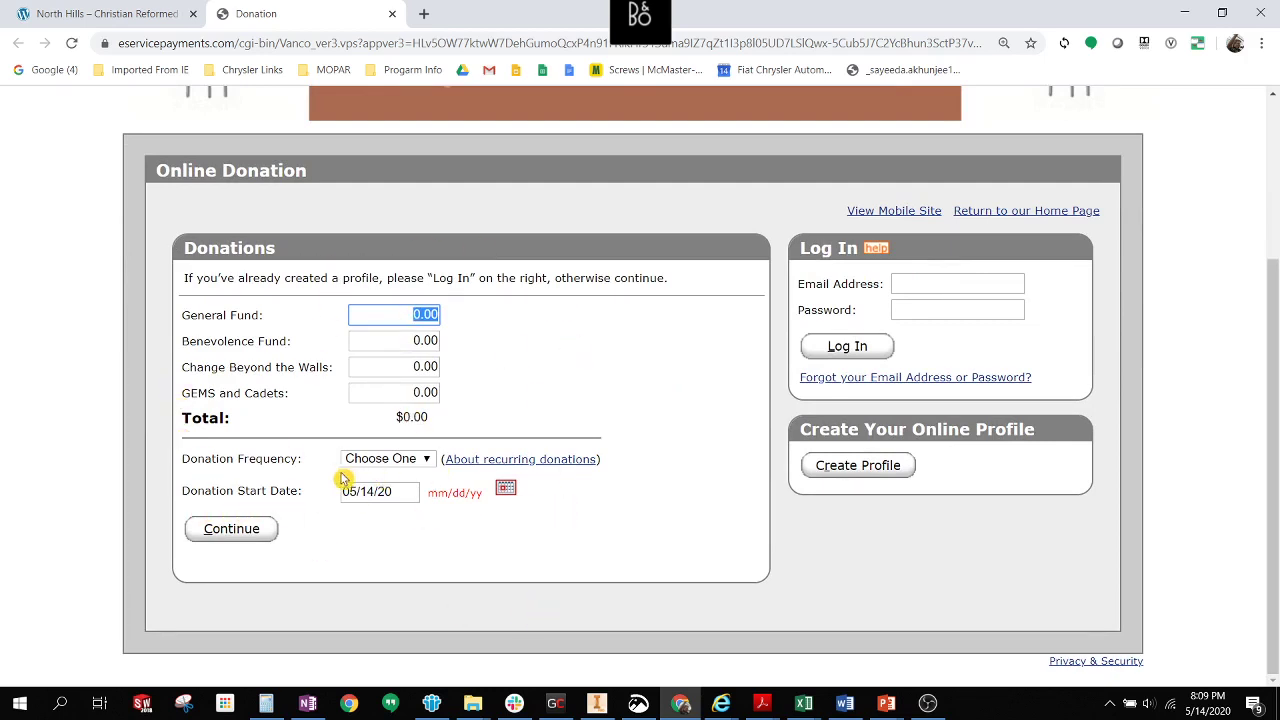
left_click(426, 460)
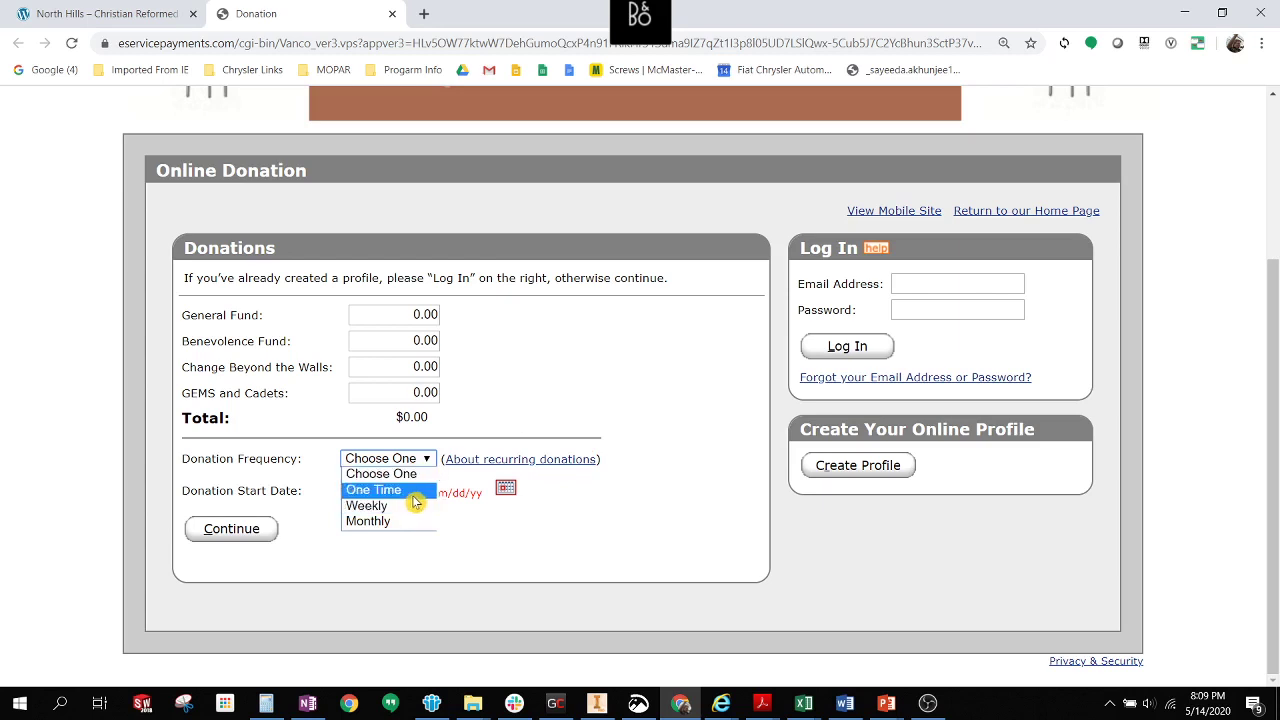
left_click(540, 544)
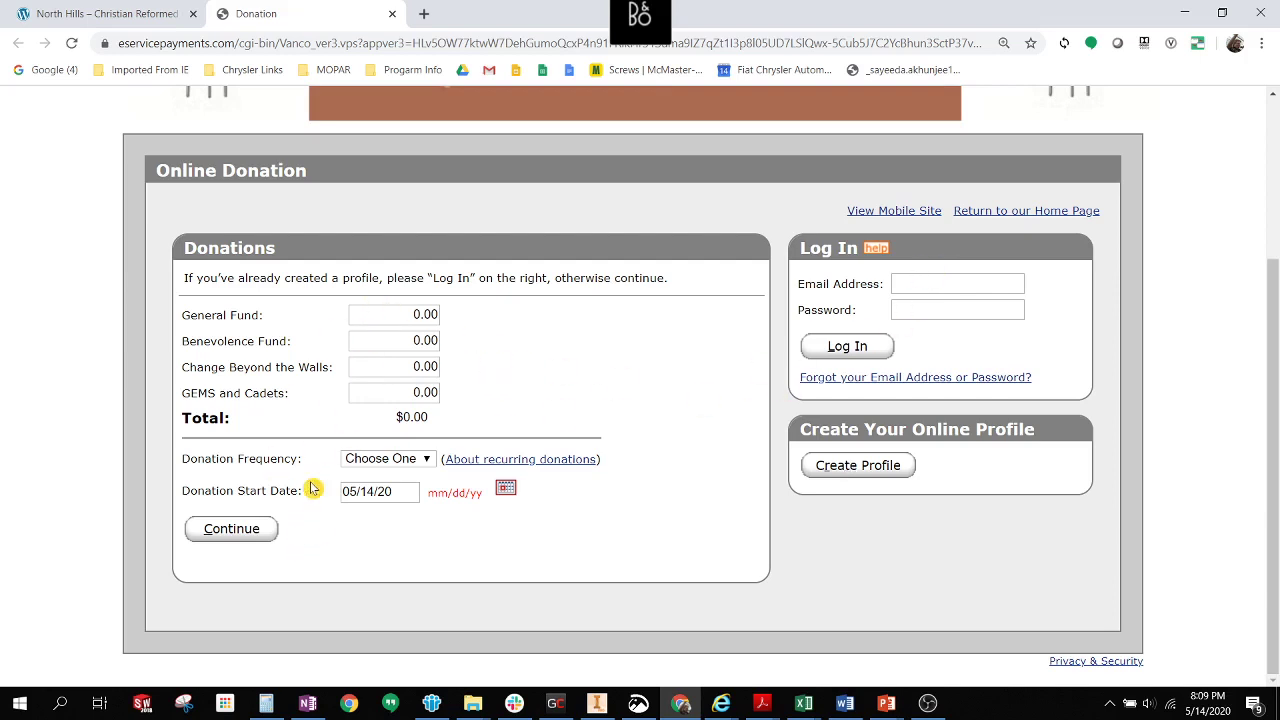
left_click(857, 467)
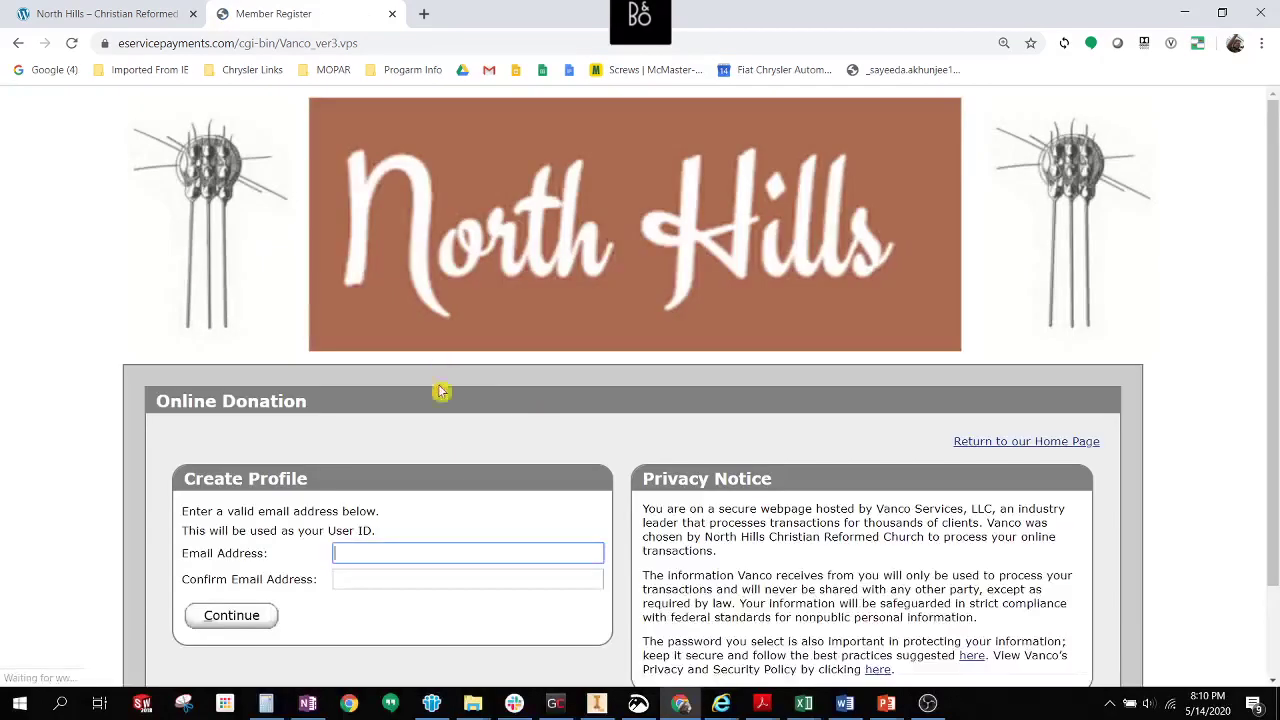
Enter the donor's e-mail address and its matching confirmation, then continue to the profile form.
scroll(606, 414, "down", 1)
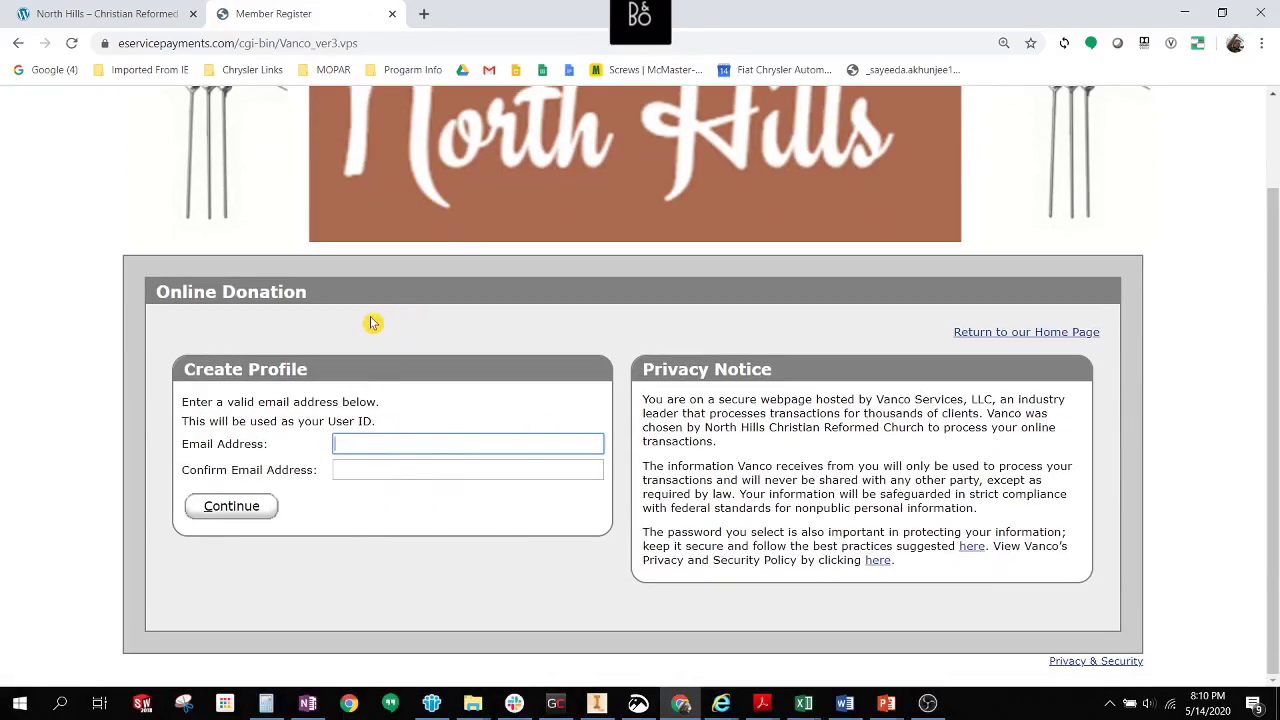
left_click(389, 443)
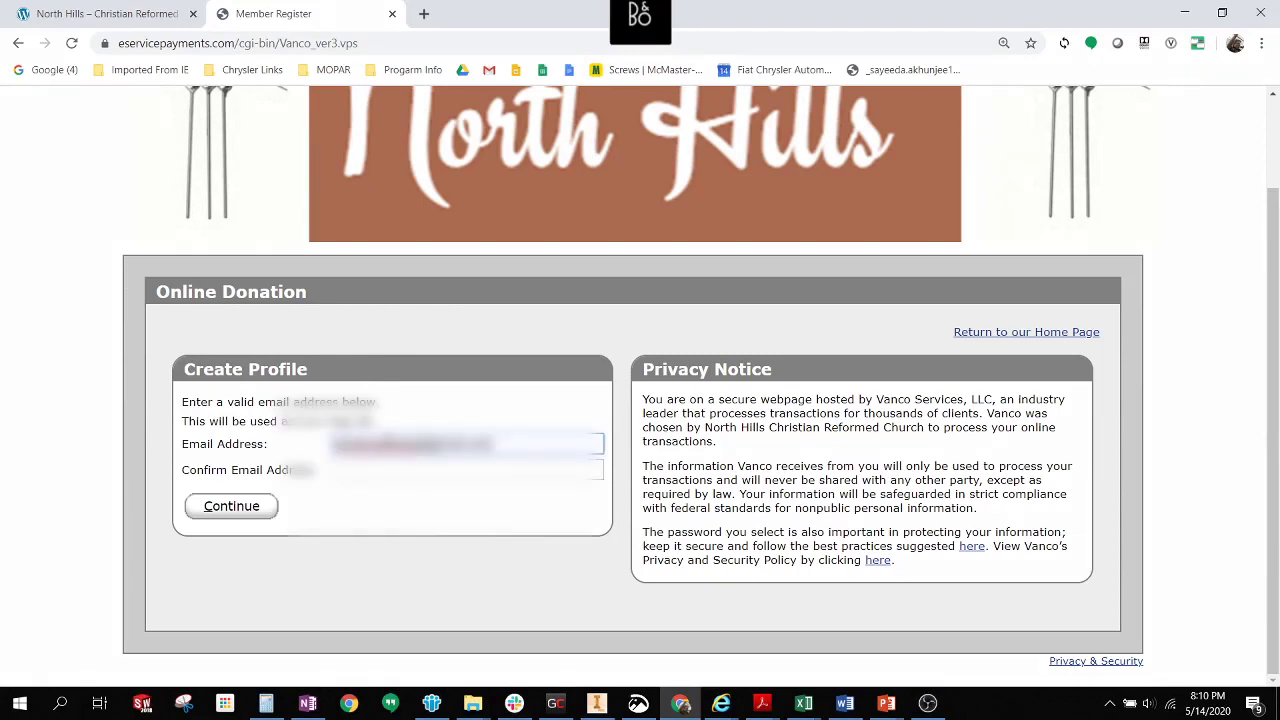
left_click(380, 475)
key("ctrl+v")
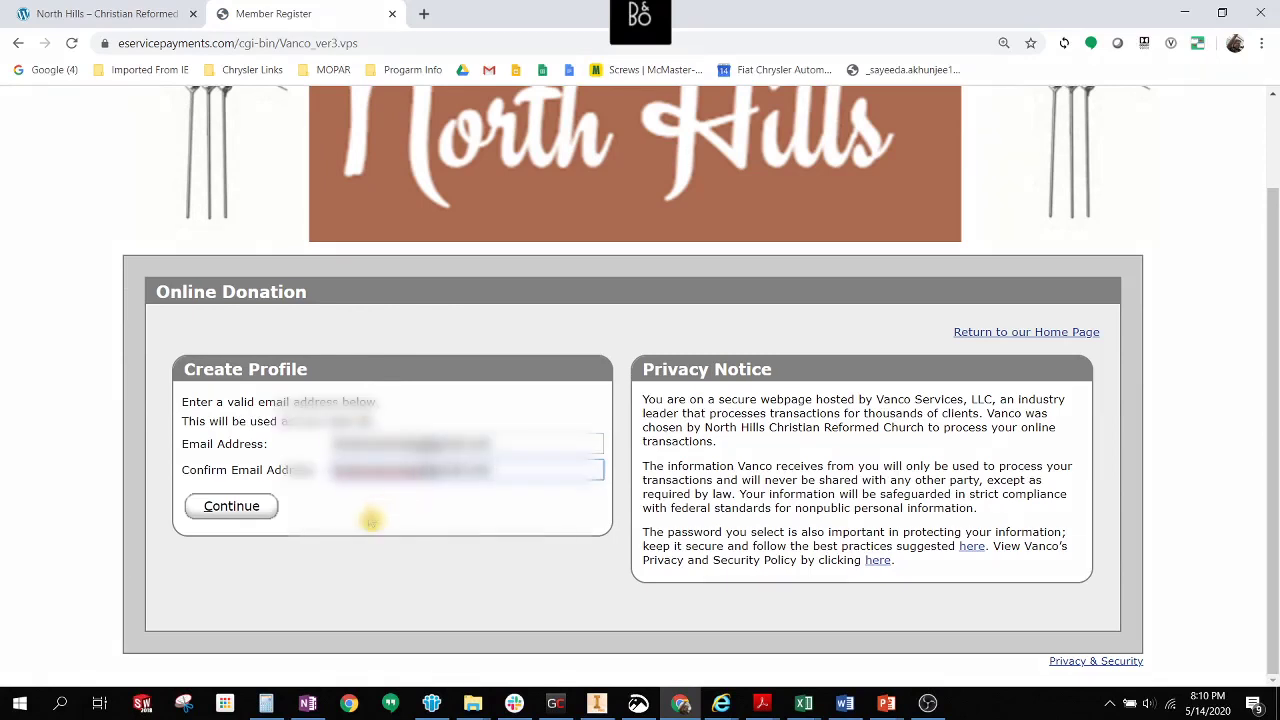
left_click(234, 506)
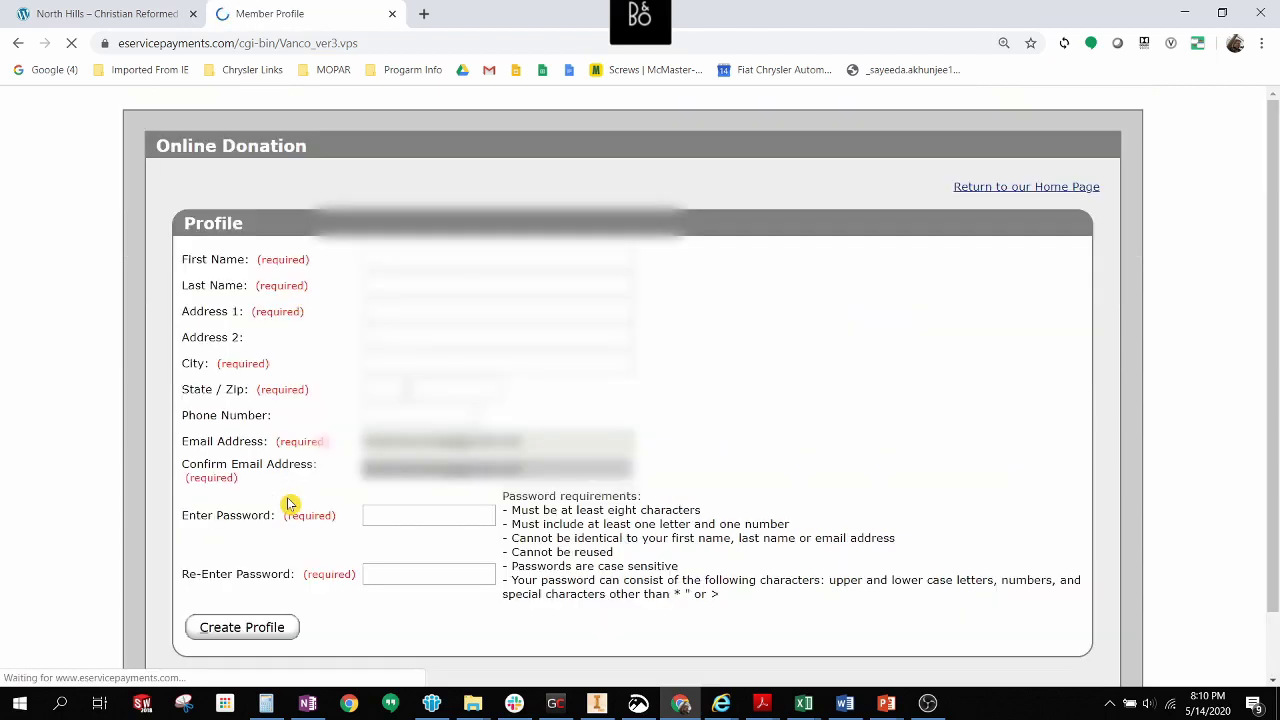
Fill in the donor's first and last name, correcting typos in the last name.
scroll(433, 270, "up", 3)
scroll(430, 418, "down", 3)
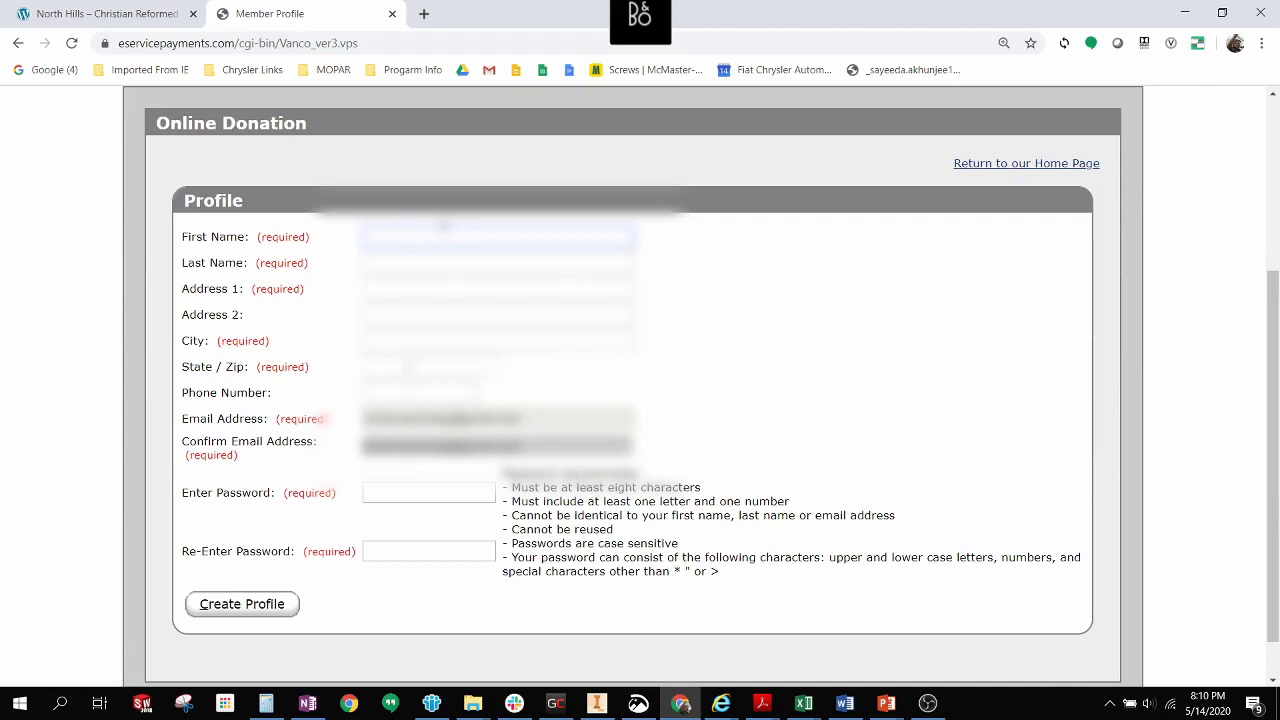
double_click(443, 228)
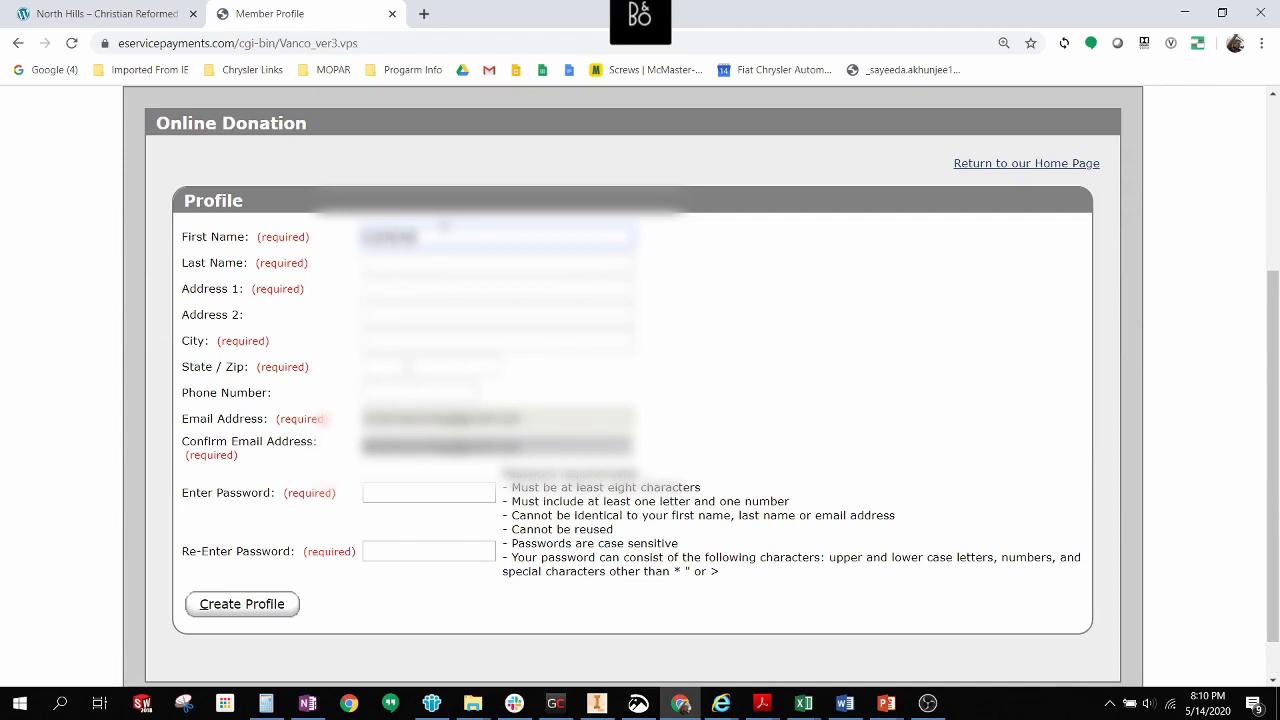
key("Tab")
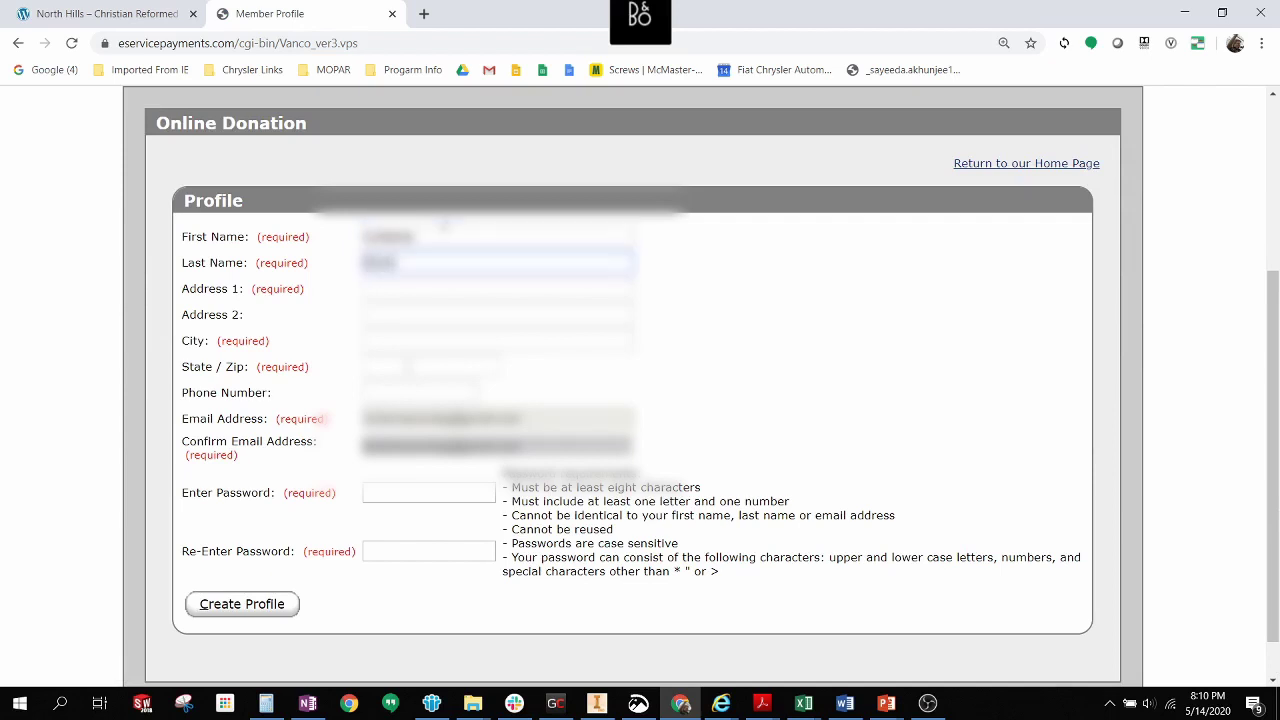
type("jee")
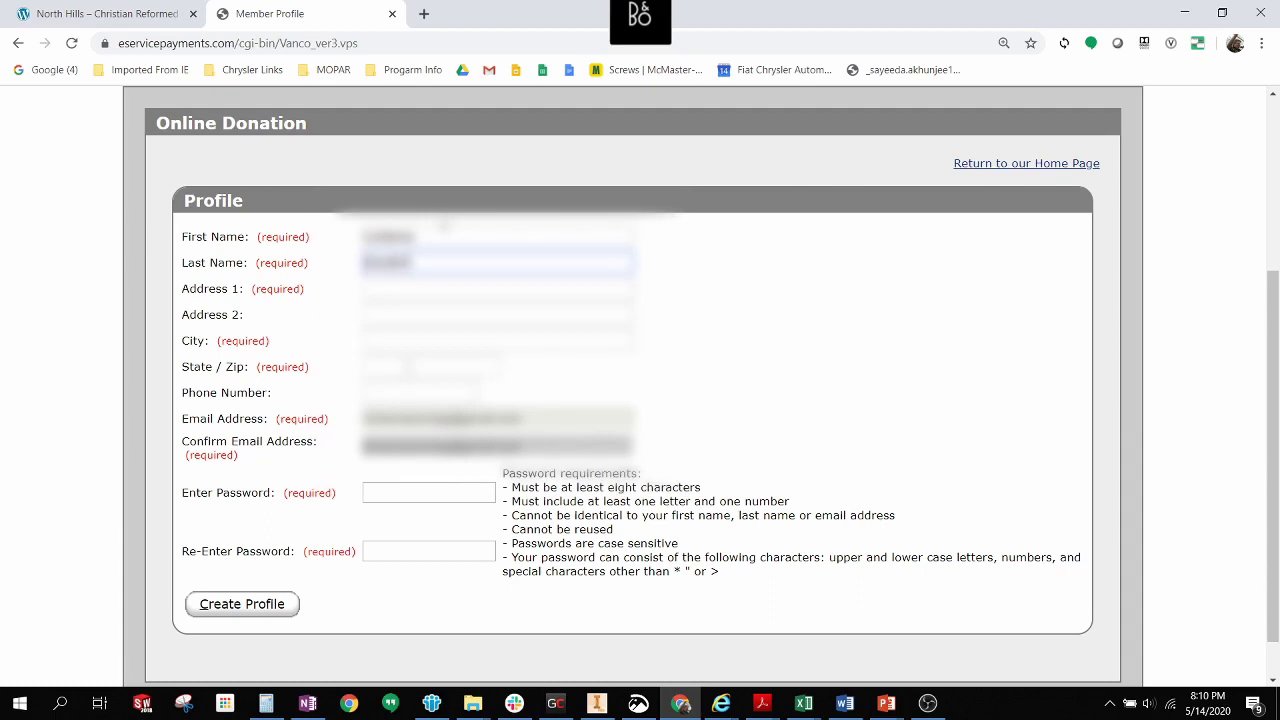
left_click(457, 286)
left_click(410, 258)
key("BackSpace")
key("BackSpace")
type("ers")
Enter the donor's street address, city, state and zip code.
key("Tab")
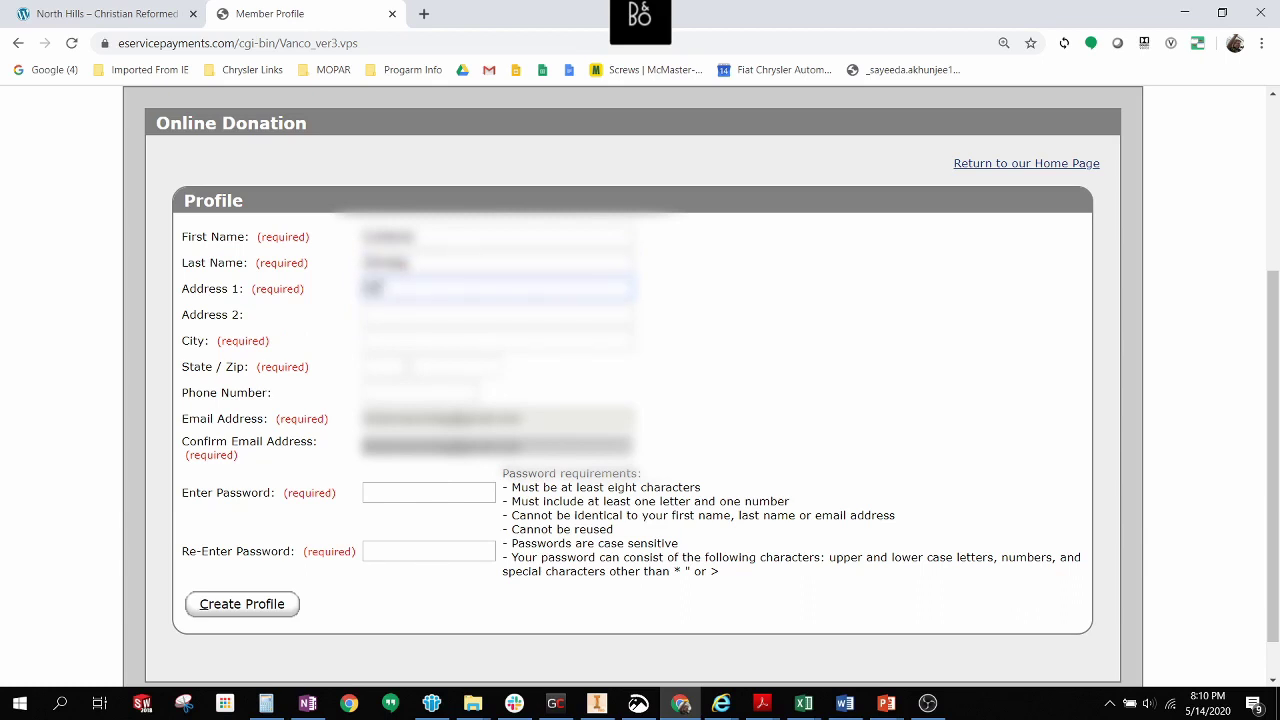
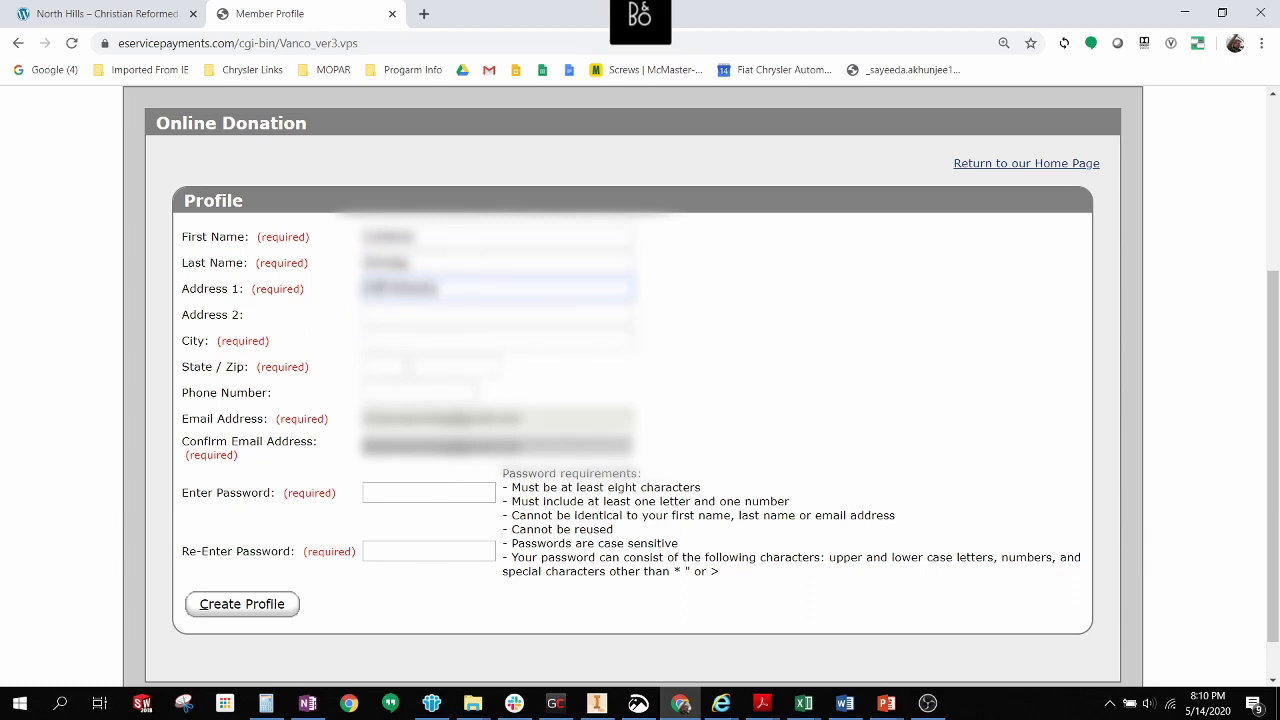
left_click(376, 340)
type("Tester H")
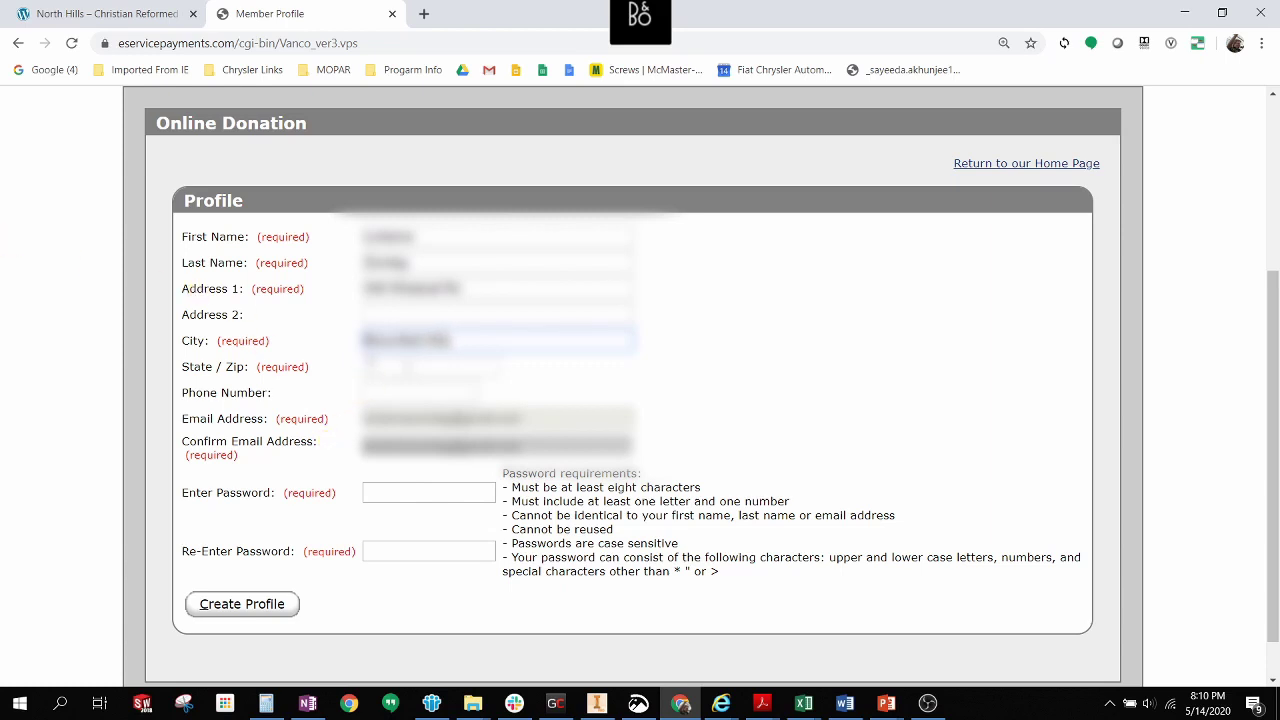
left_click(368, 368)
type("M")
key("Tab")
type("48309")
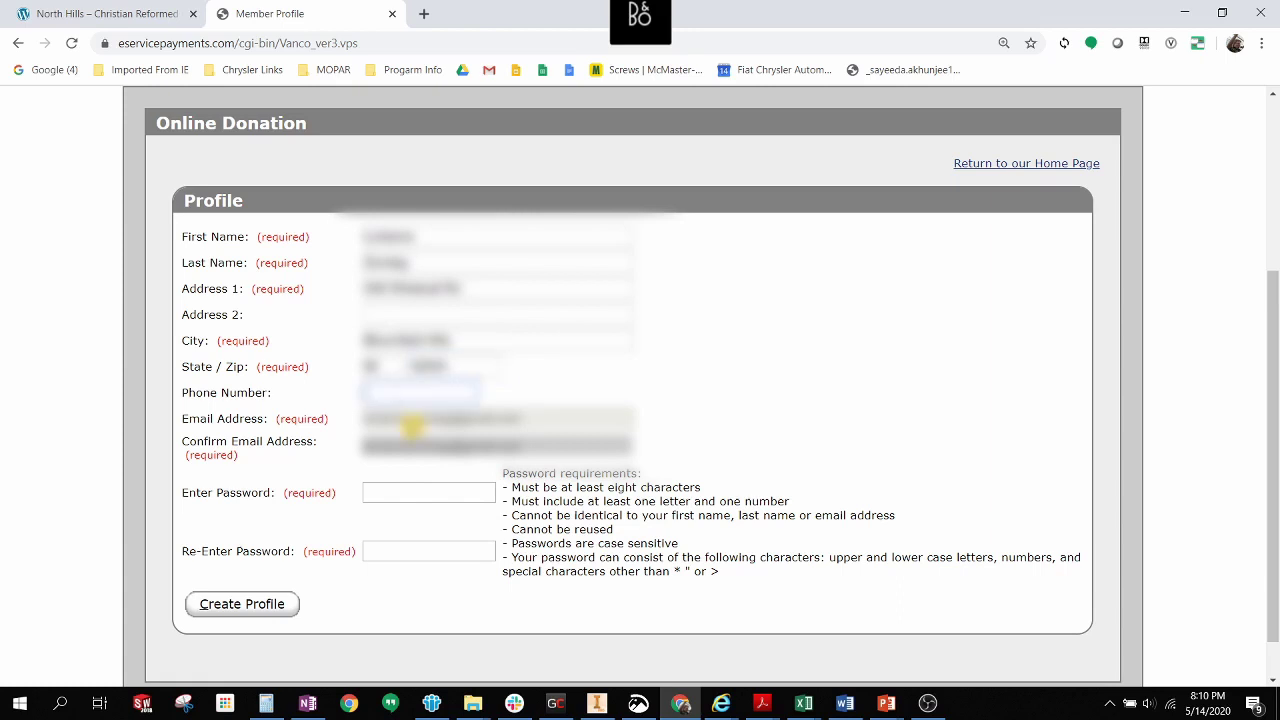
Set the account password and submit the new donor profile.
left_click(371, 493)
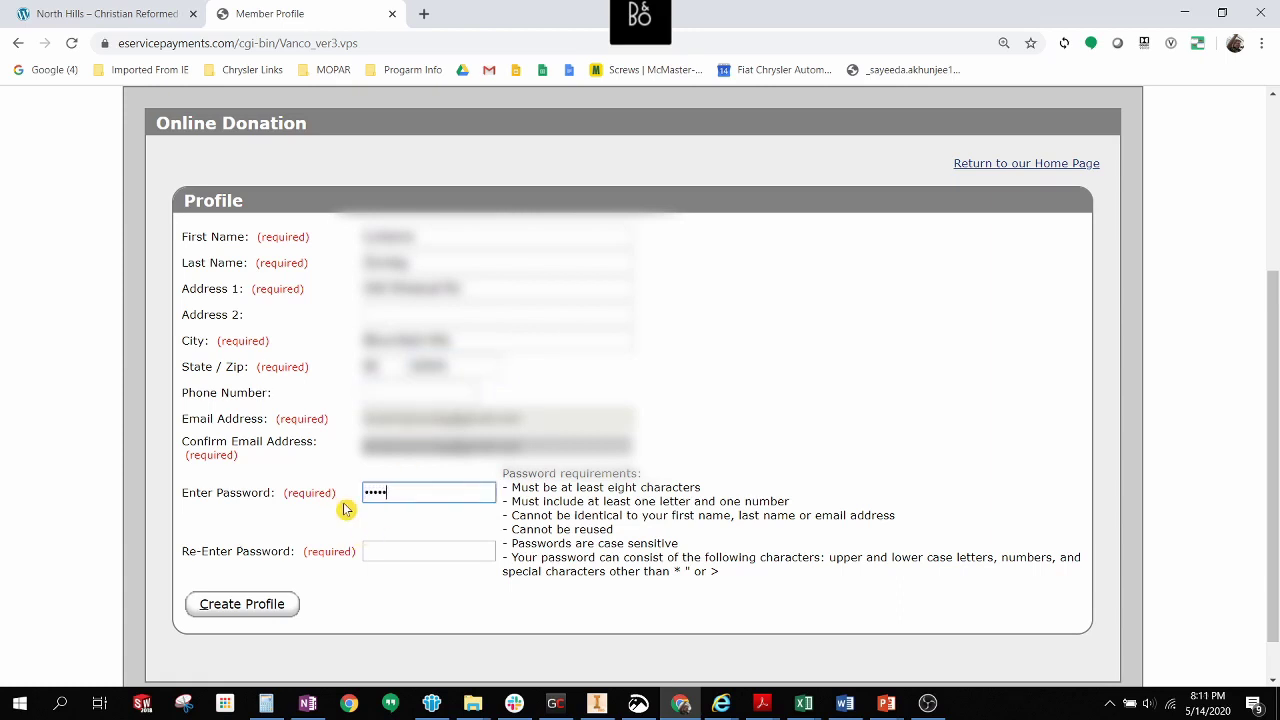
type("•")
key("Tab")
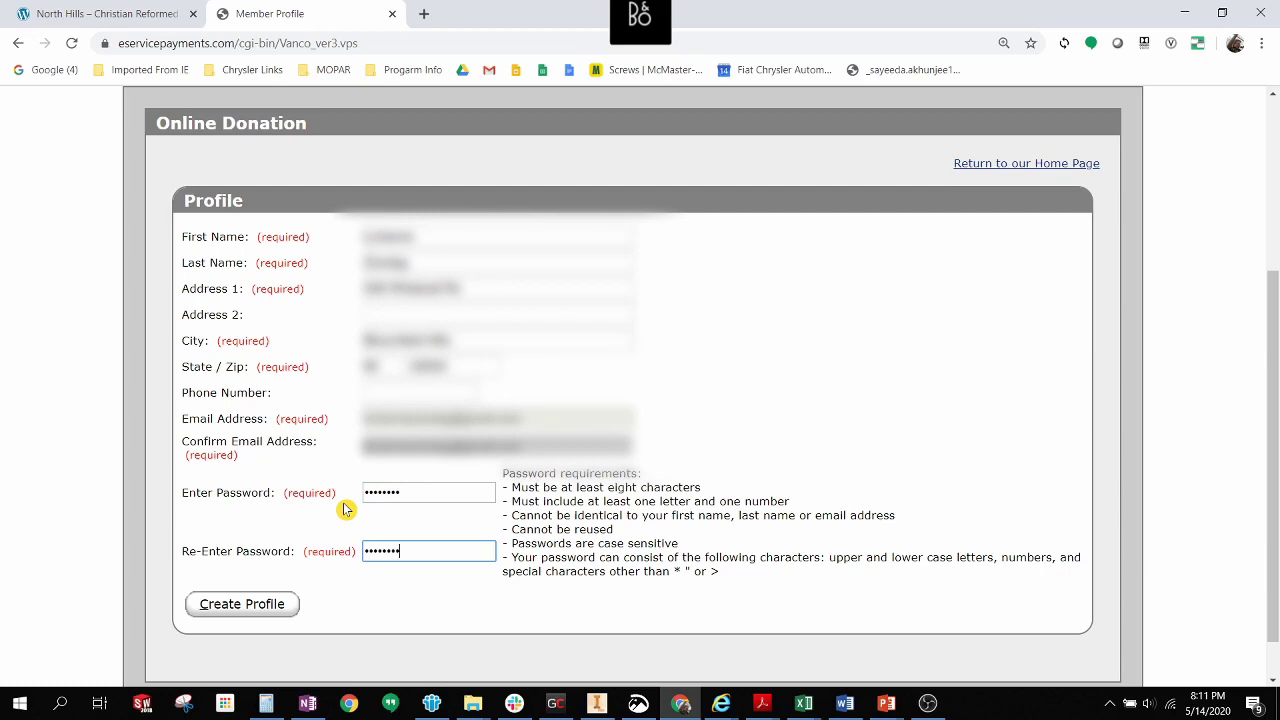
left_click(250, 604)
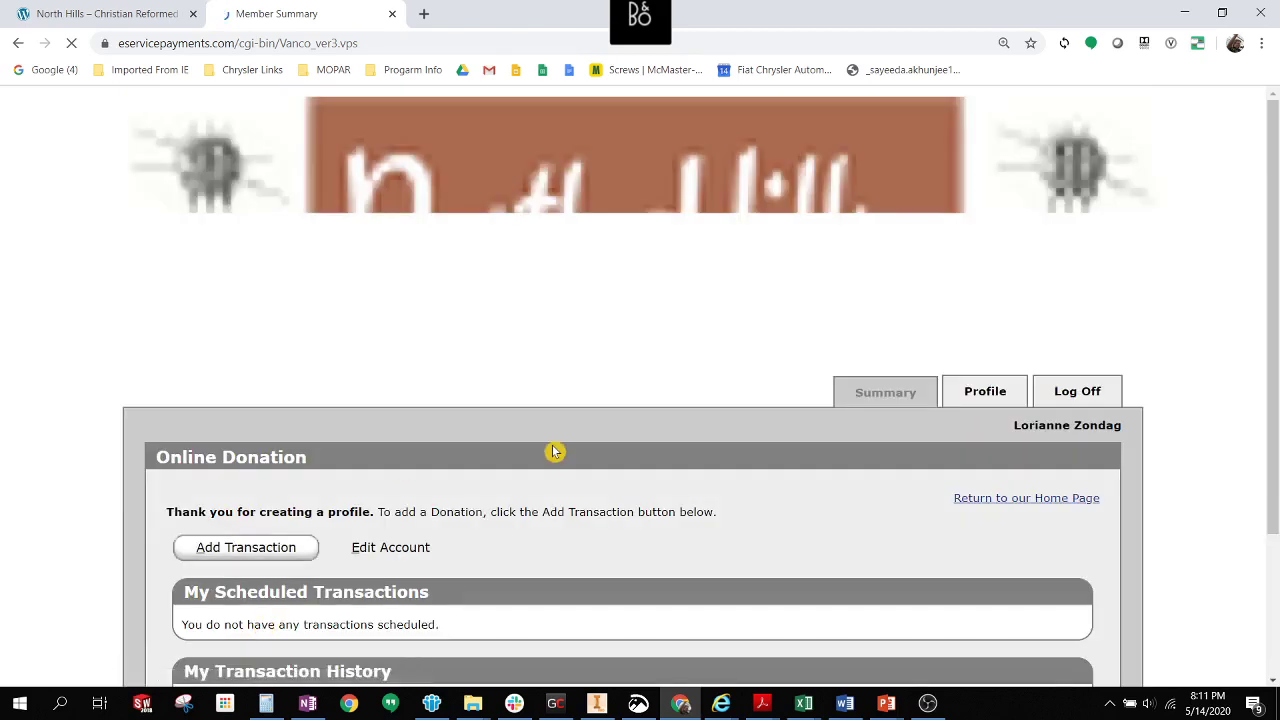
Add a transaction giving 100.00 to the General Fund weekly, and submit it.
scroll(555, 452, "down", 2)
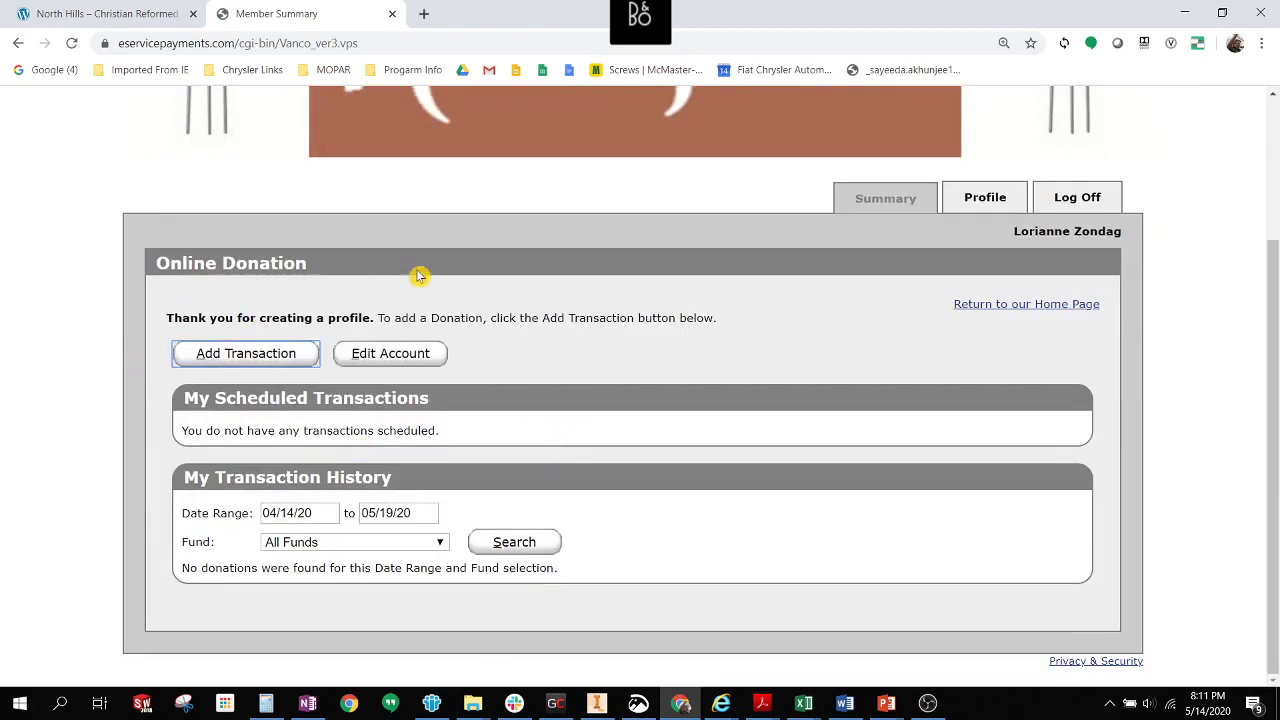
left_click(259, 355)
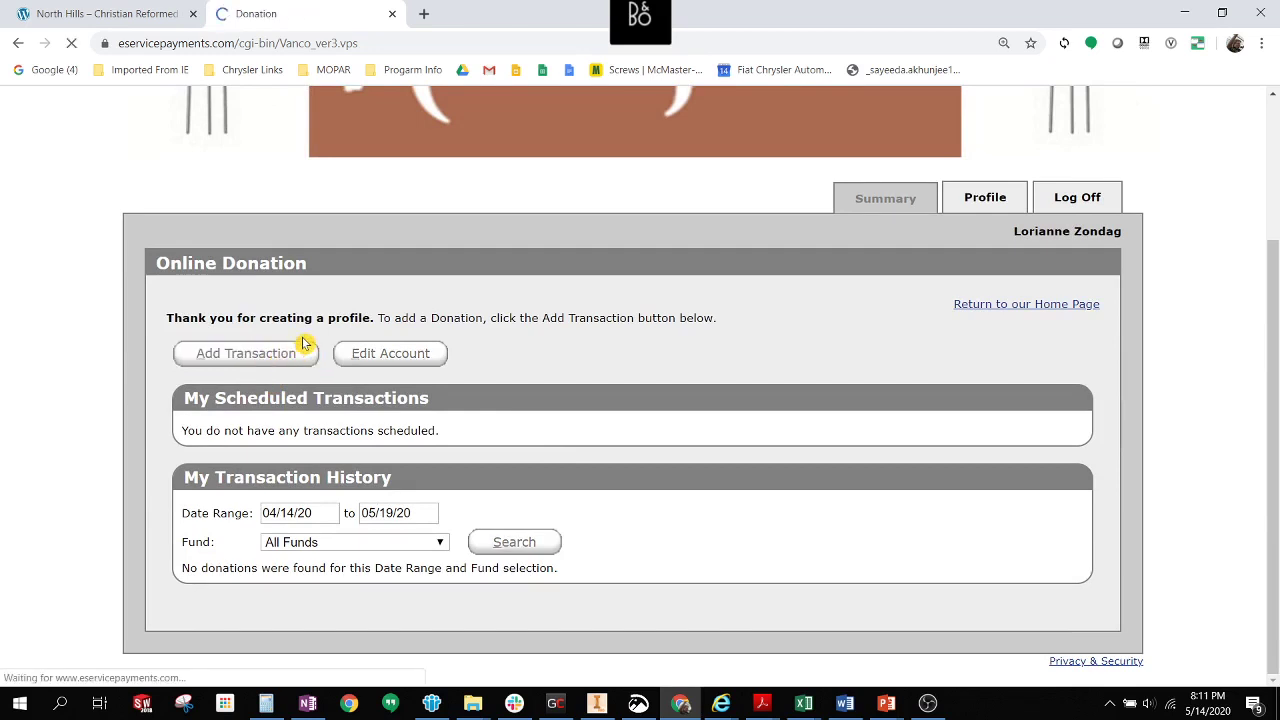
scroll(477, 337, "down", 3)
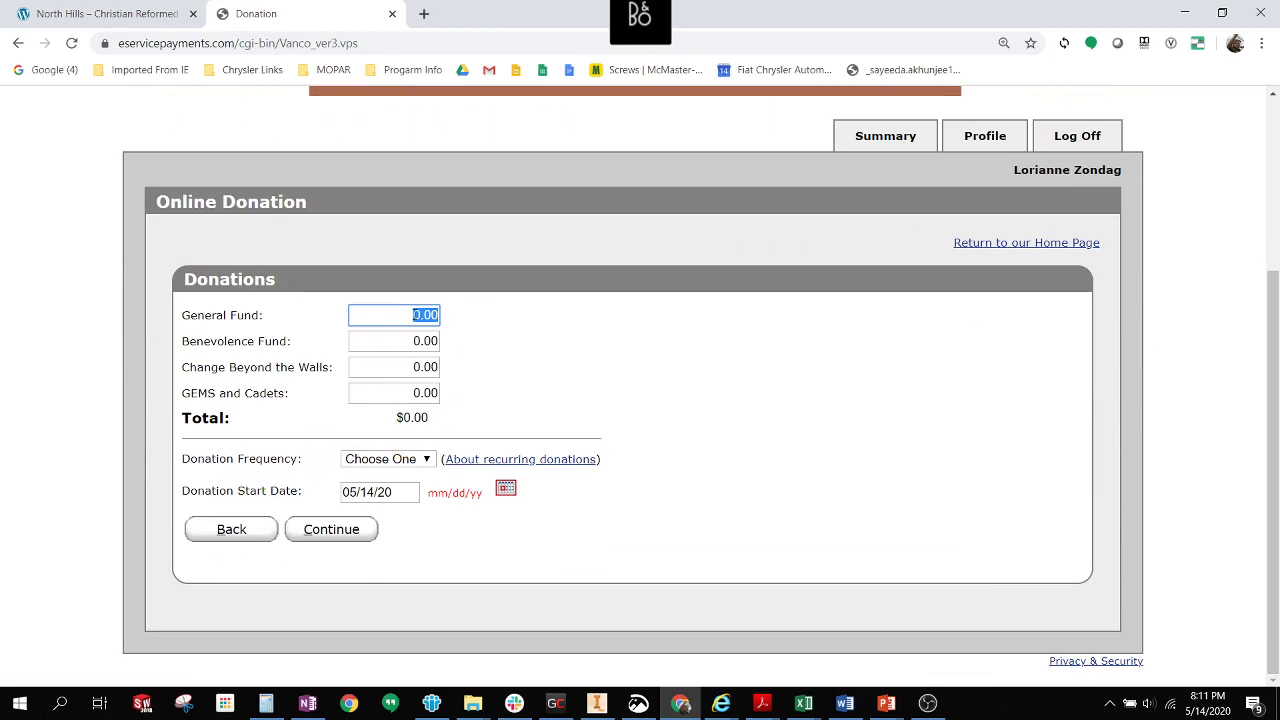
type("100")
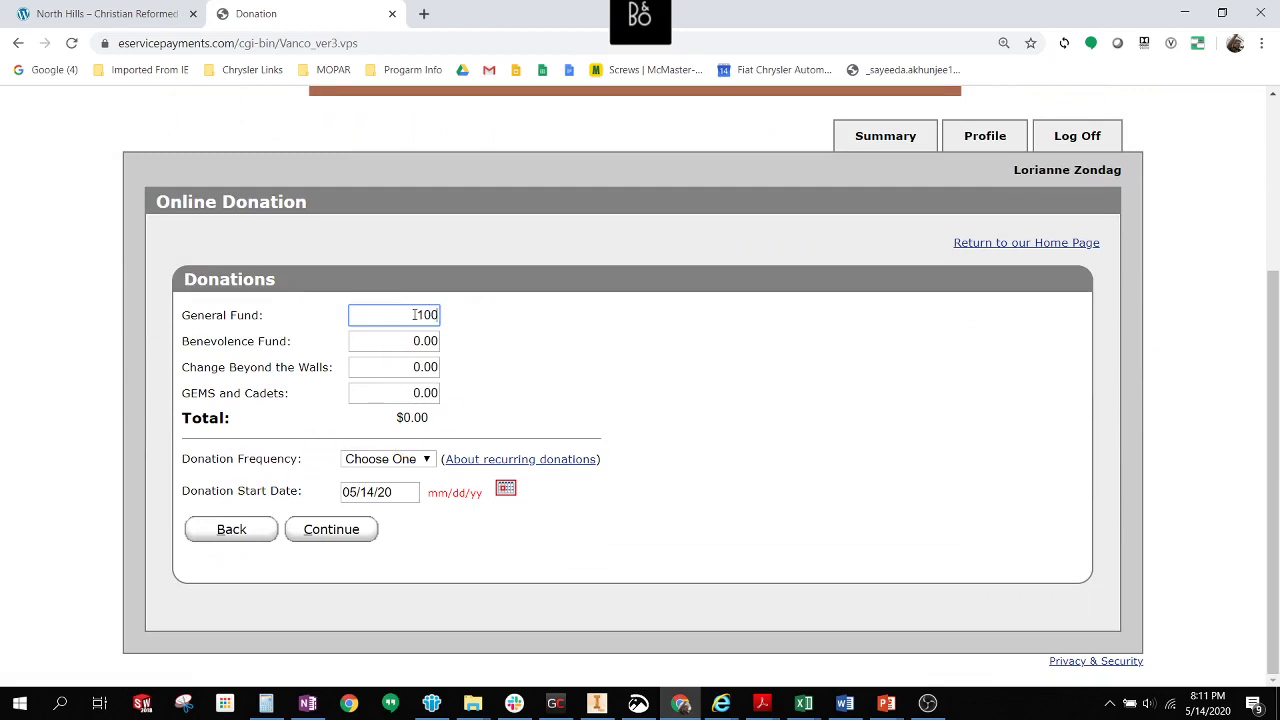
left_click(420, 458)
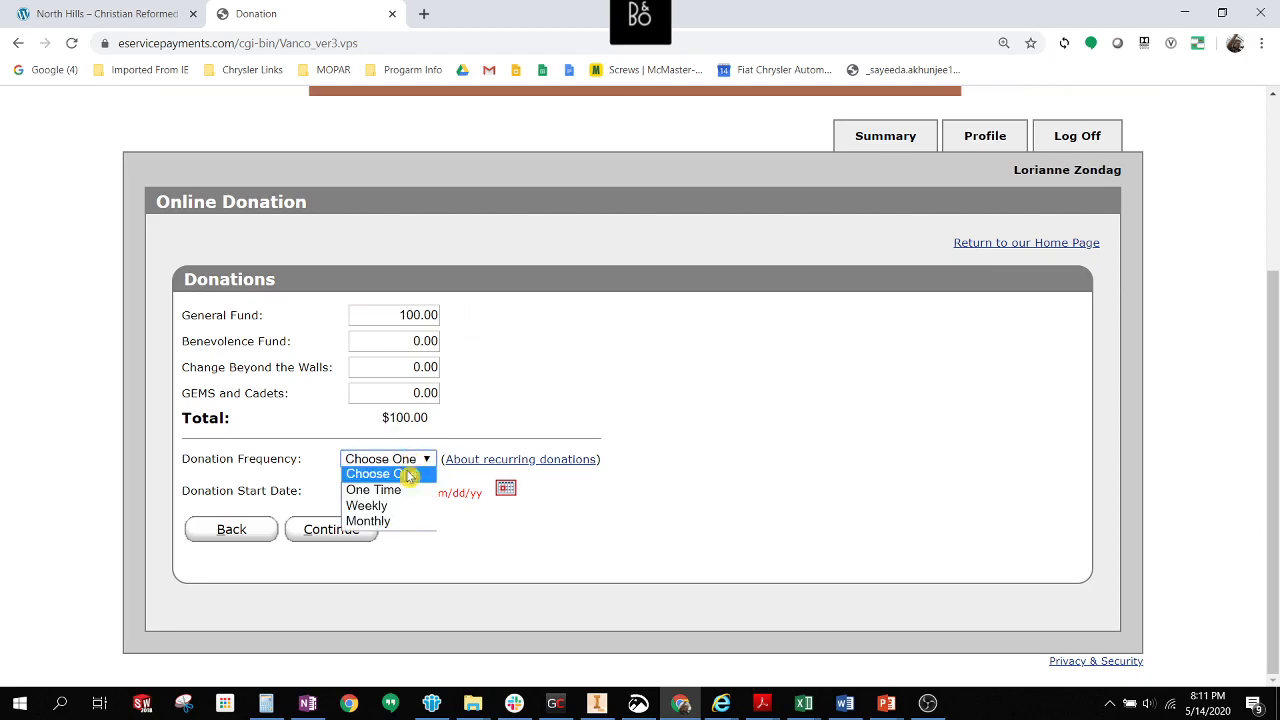
left_click(407, 514)
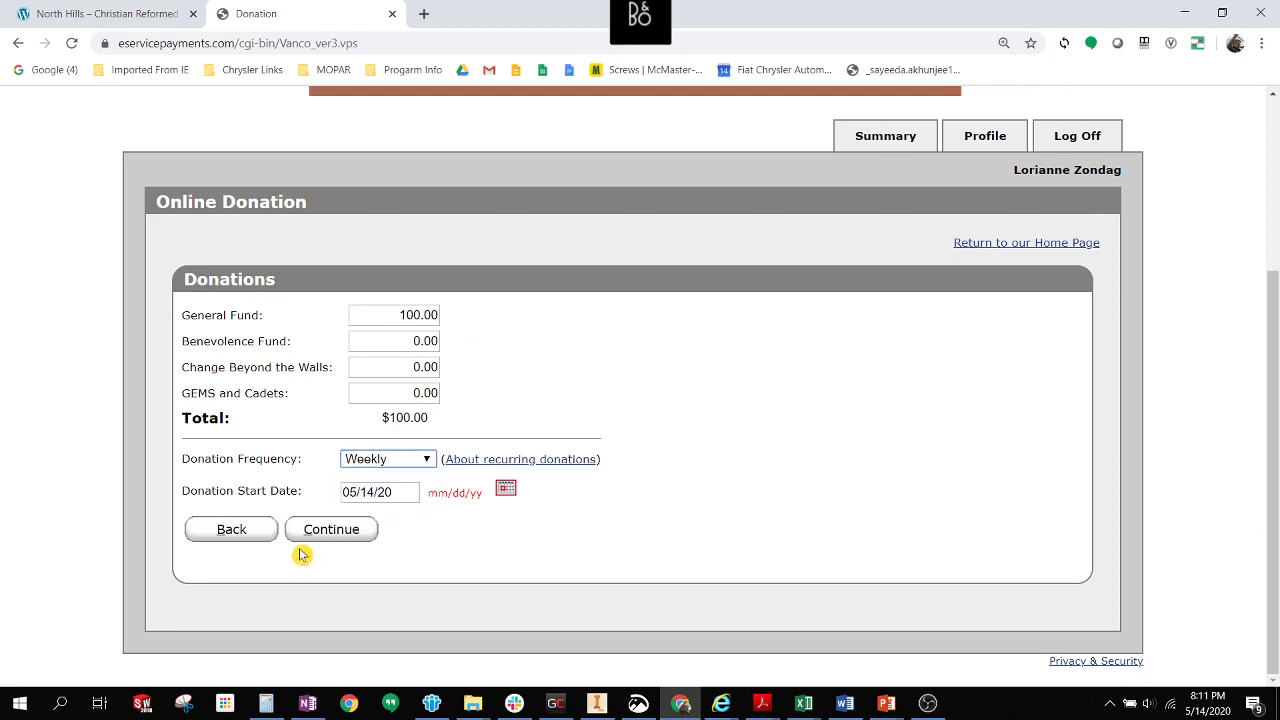
left_click(506, 489)
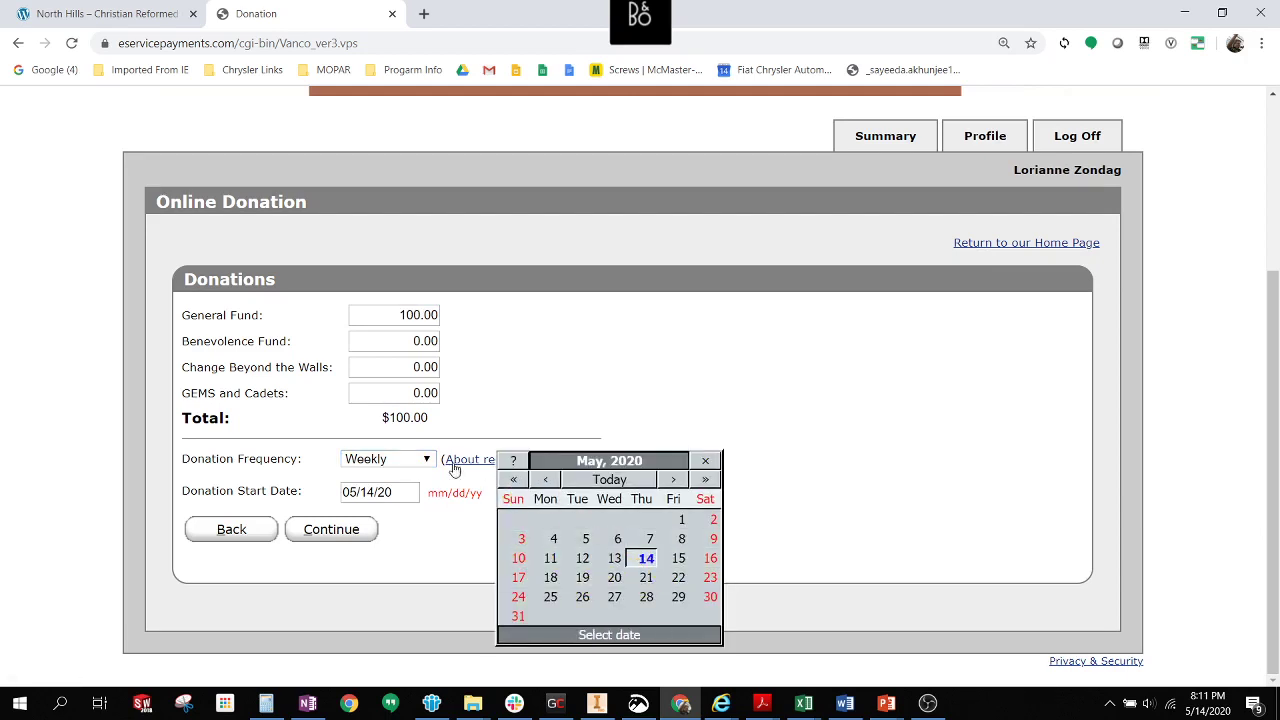
left_click(422, 530)
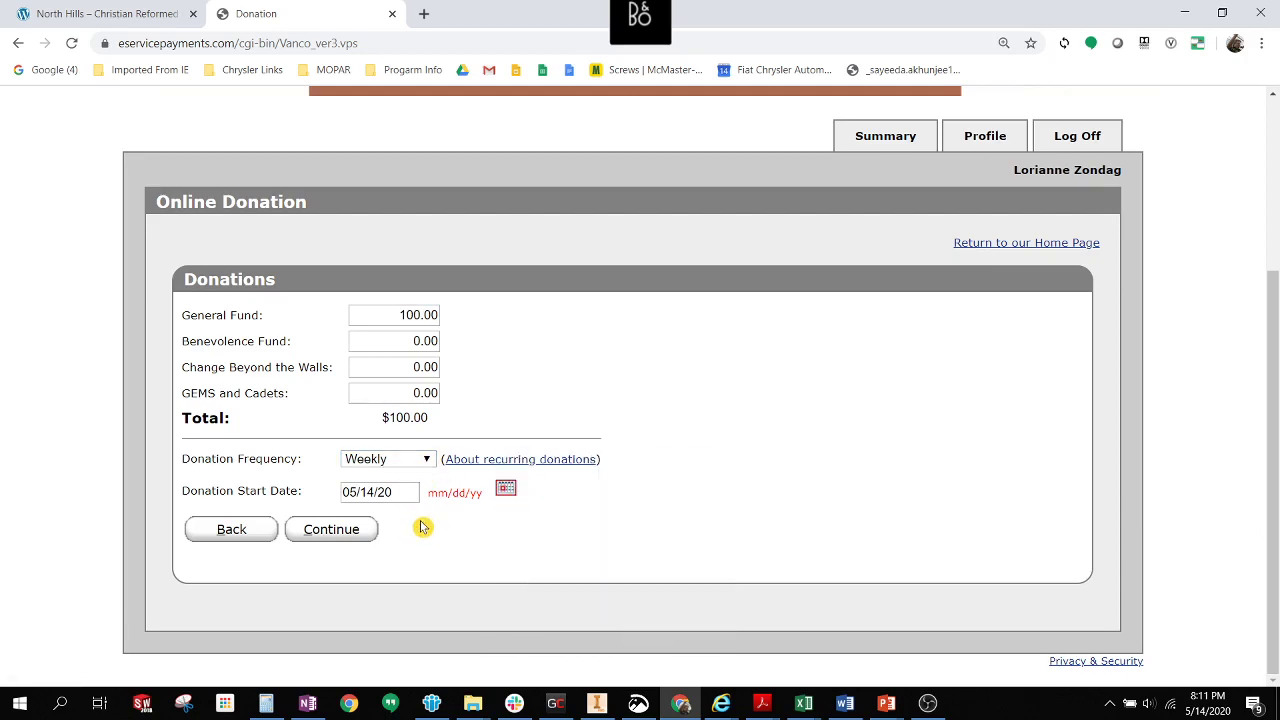
left_click(336, 540)
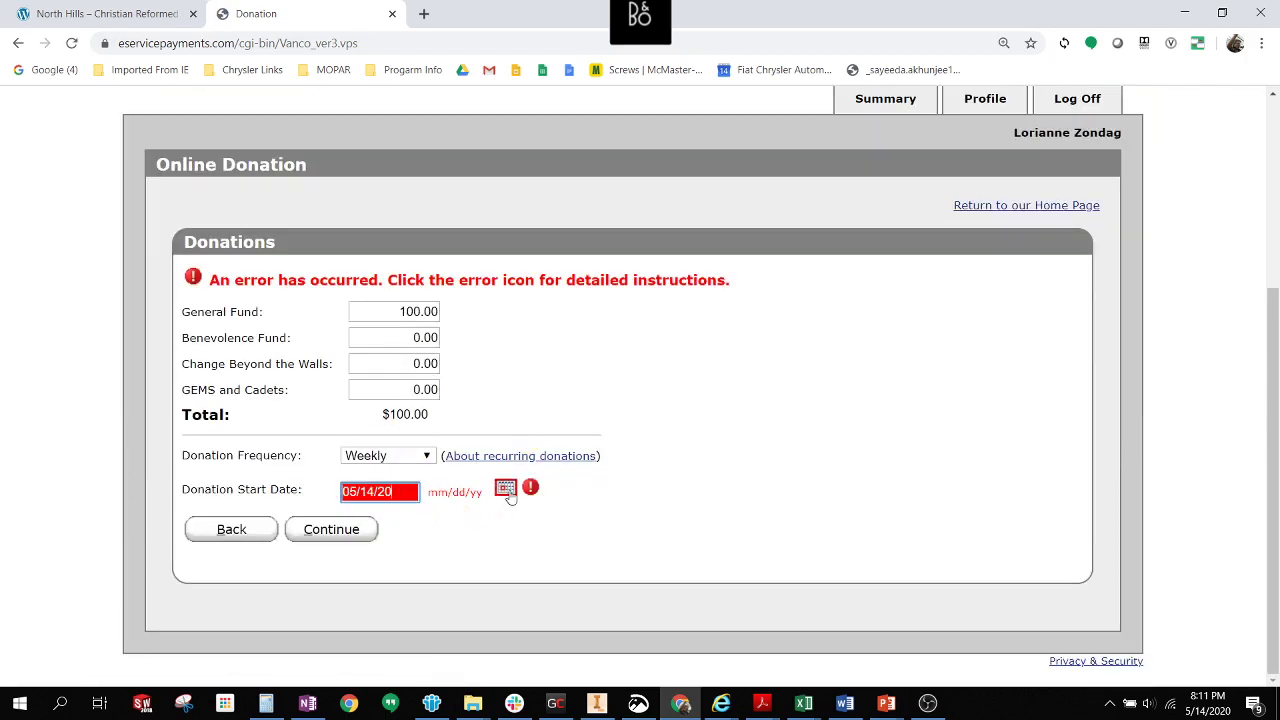
Correct the start date to 05/15/20 and resubmit the donation.
left_click(505, 490)
left_click(676, 562)
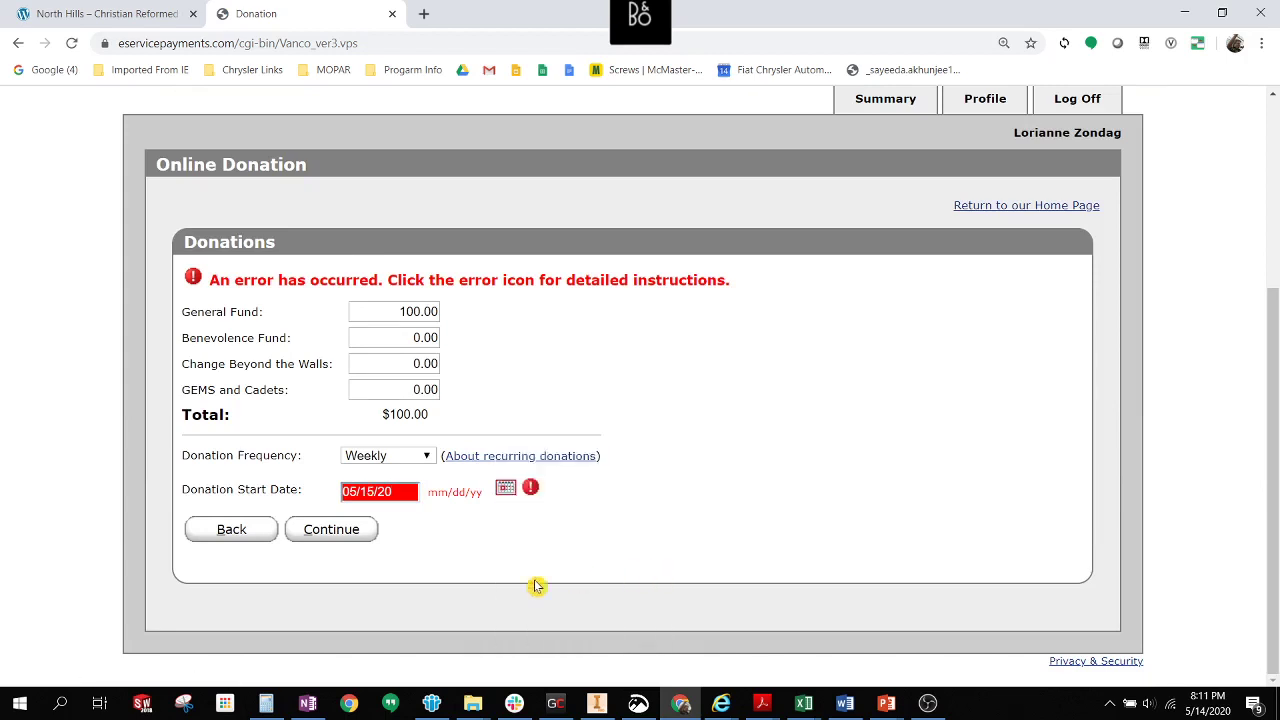
left_click(317, 536)
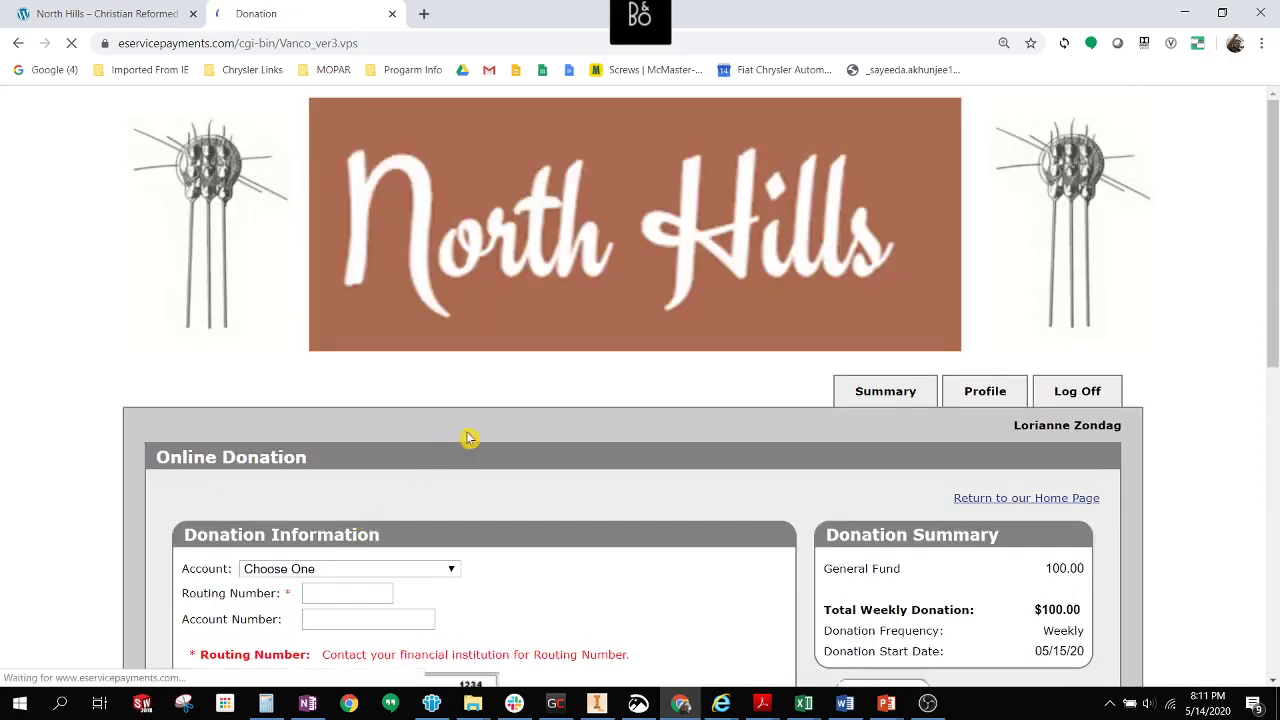
Choose New Account - Checking as the payment account for the weekly gift.
scroll(466, 437, "down", 6)
scroll(477, 434, "up", 3)
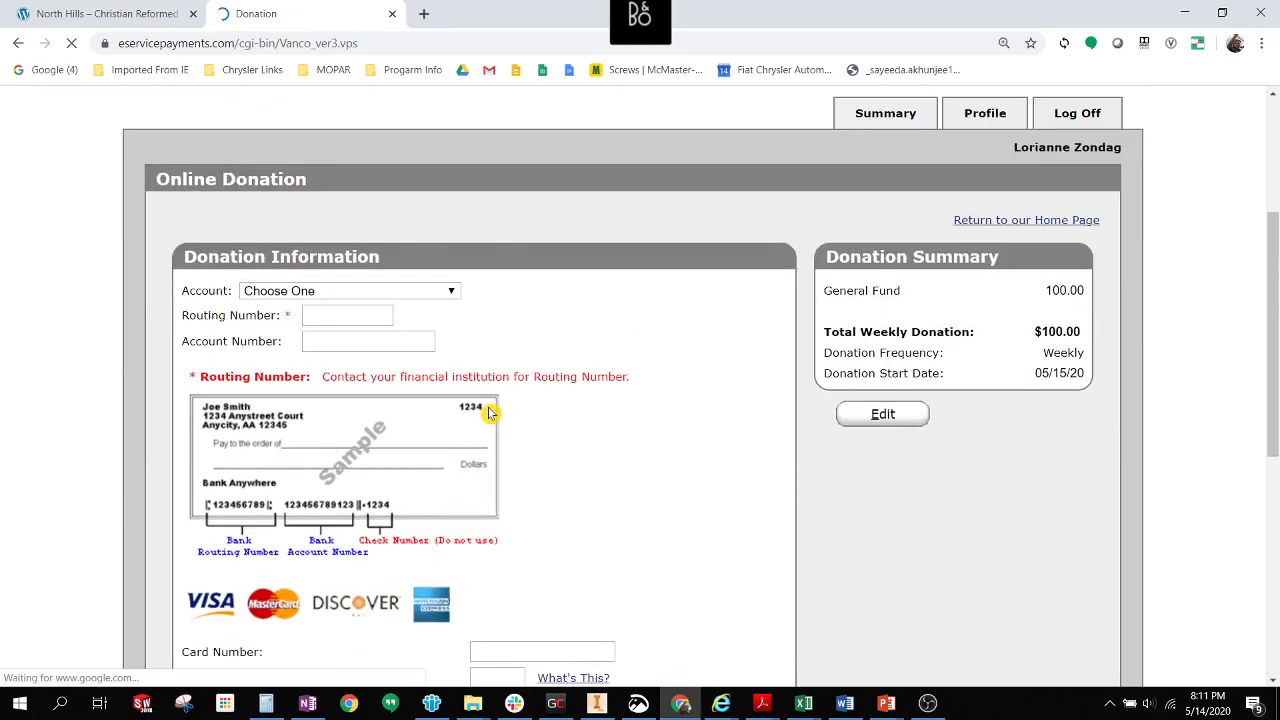
scroll(508, 410, "up", 2)
scroll(508, 410, "down", 2)
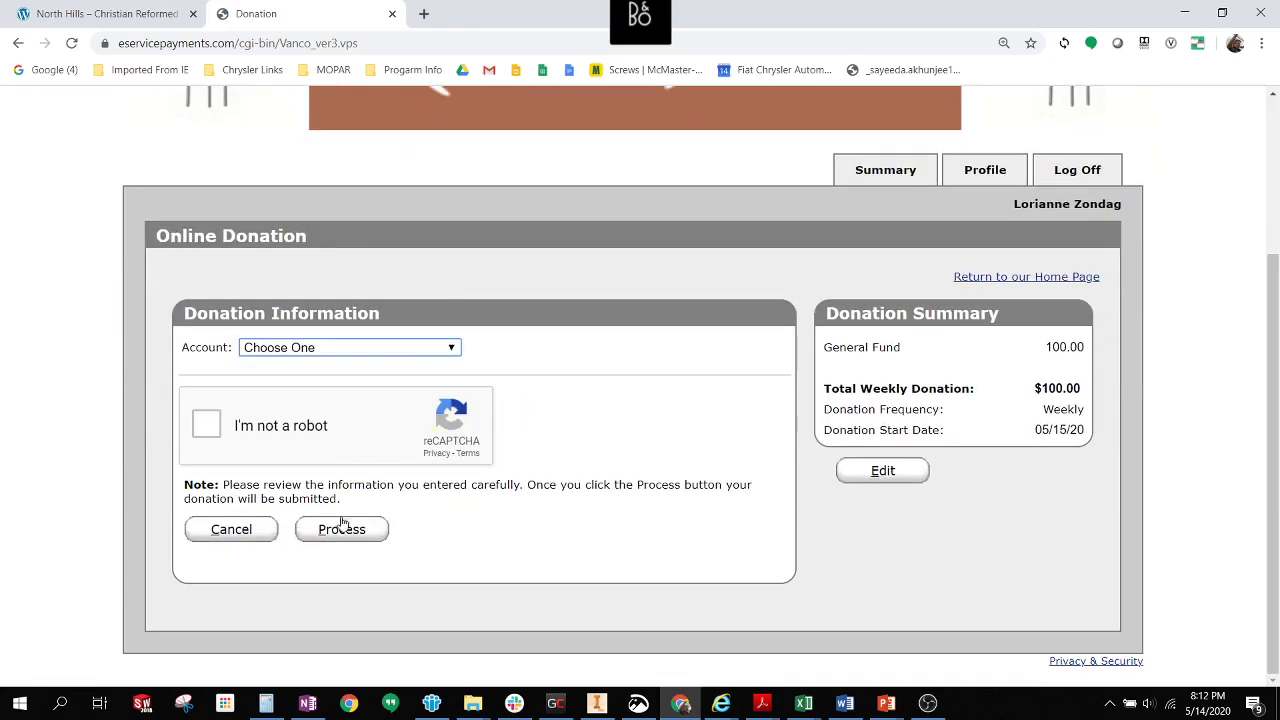
left_click(424, 354)
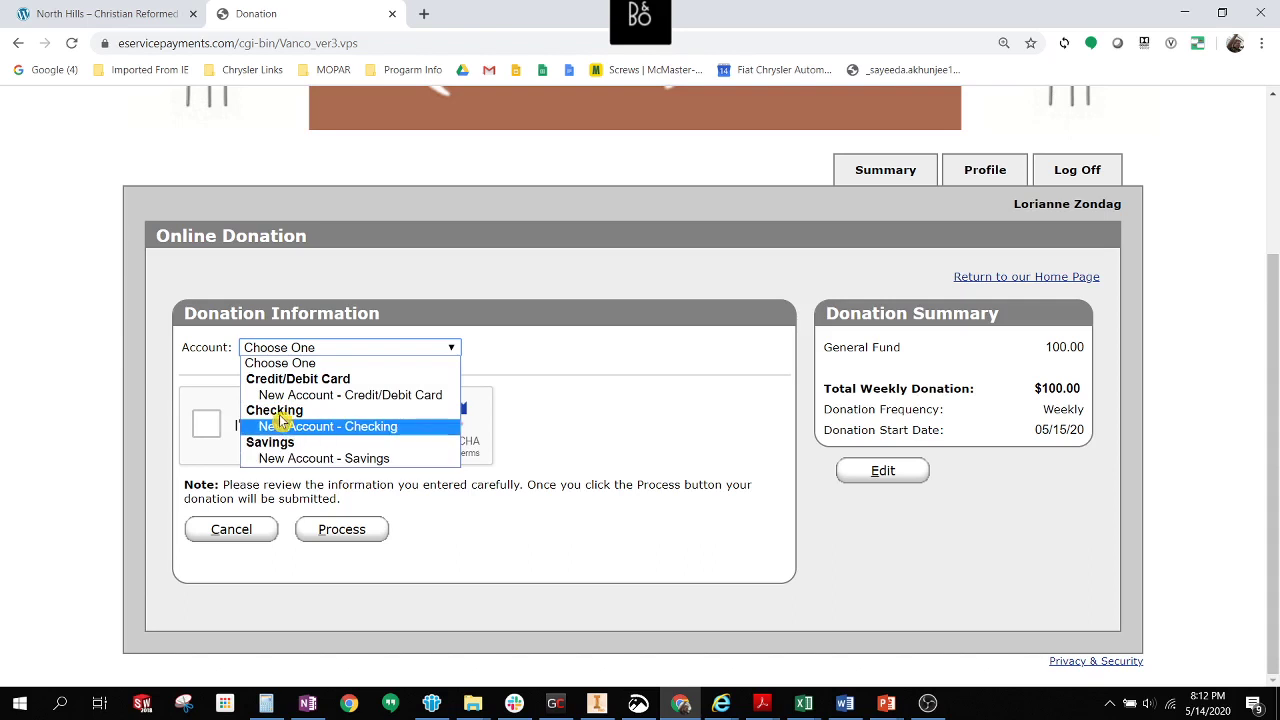
left_click(325, 426)
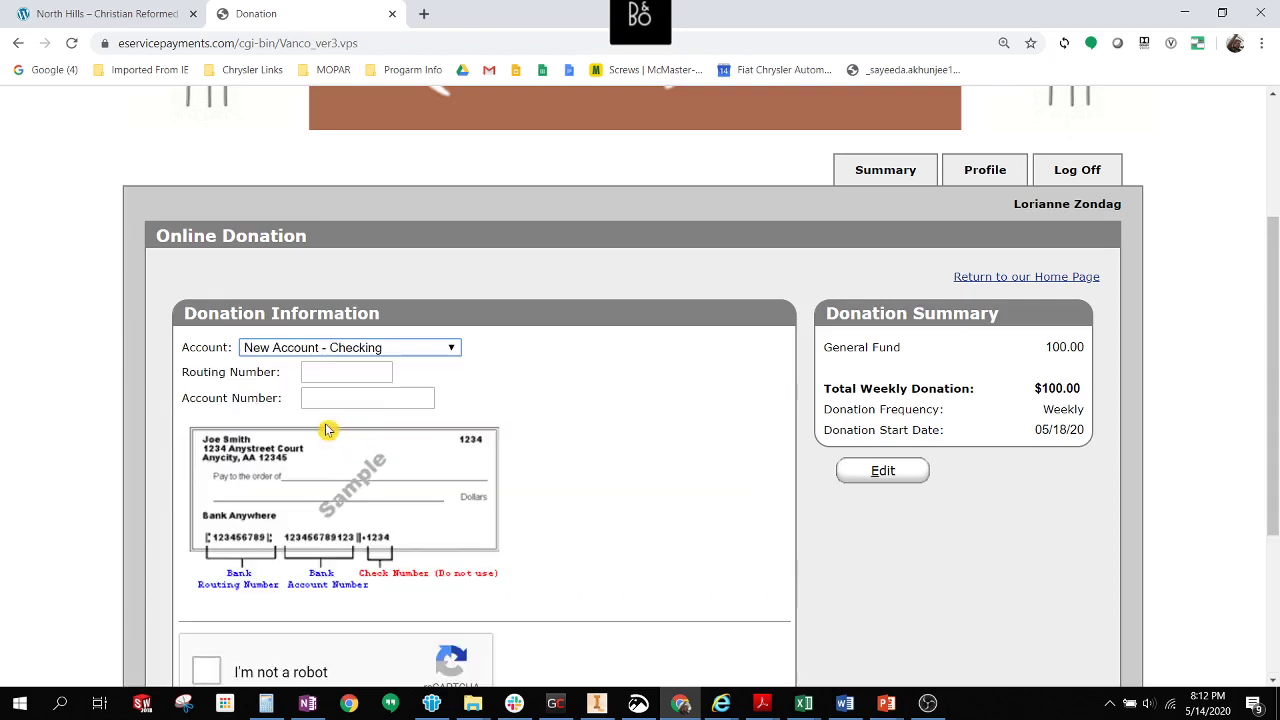
Enter the bank routing and account numbers and complete the reCAPTCHA.
scroll(535, 415, "down", 3)
scroll(535, 415, "up", 3)
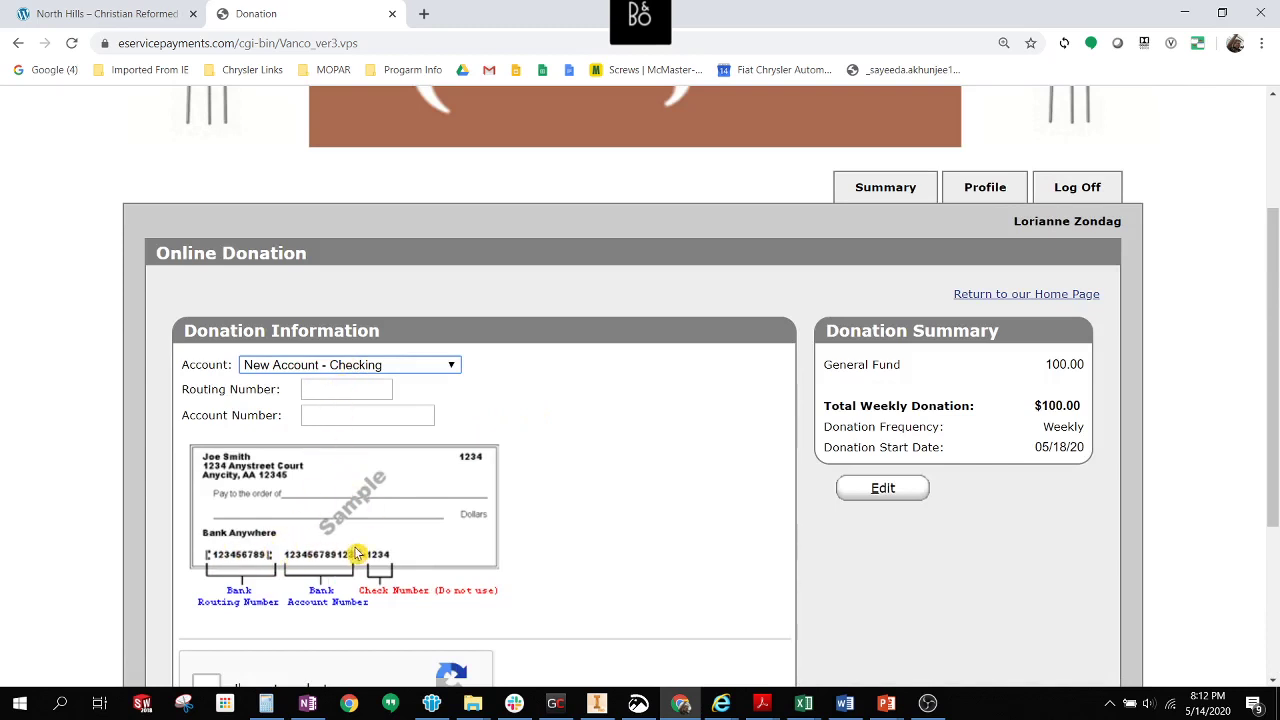
left_click(335, 391)
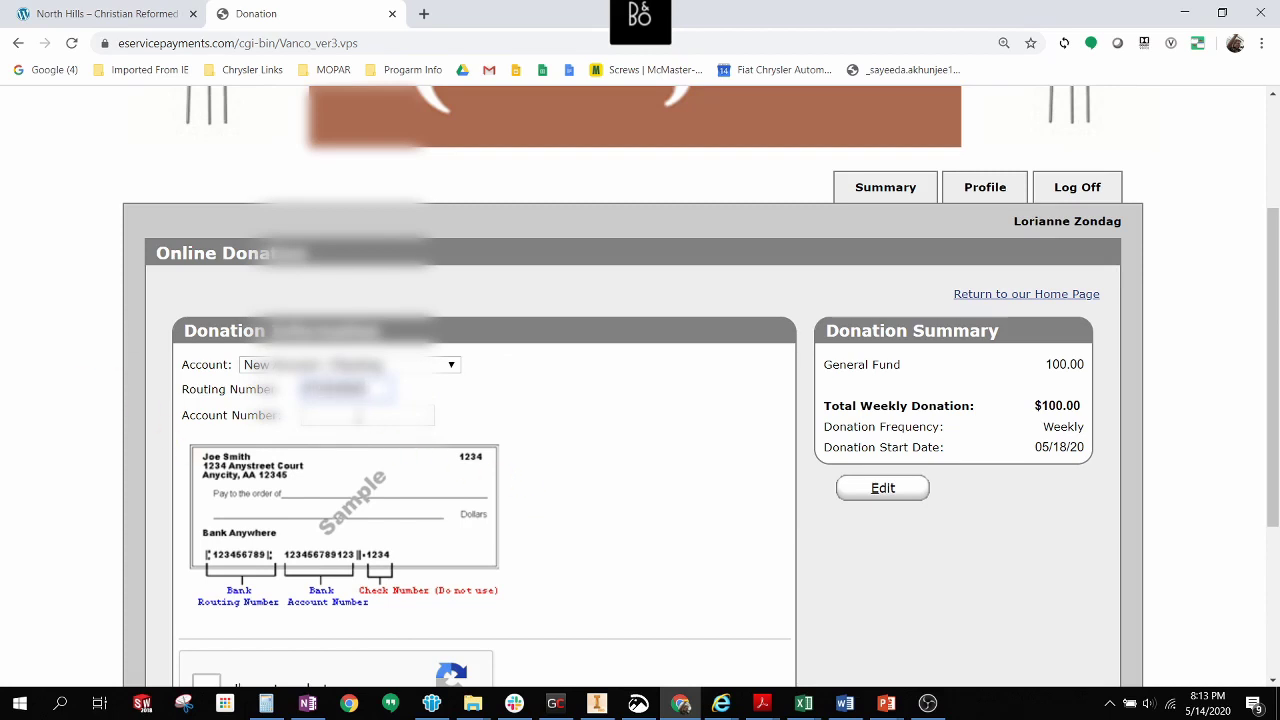
left_click(368, 415)
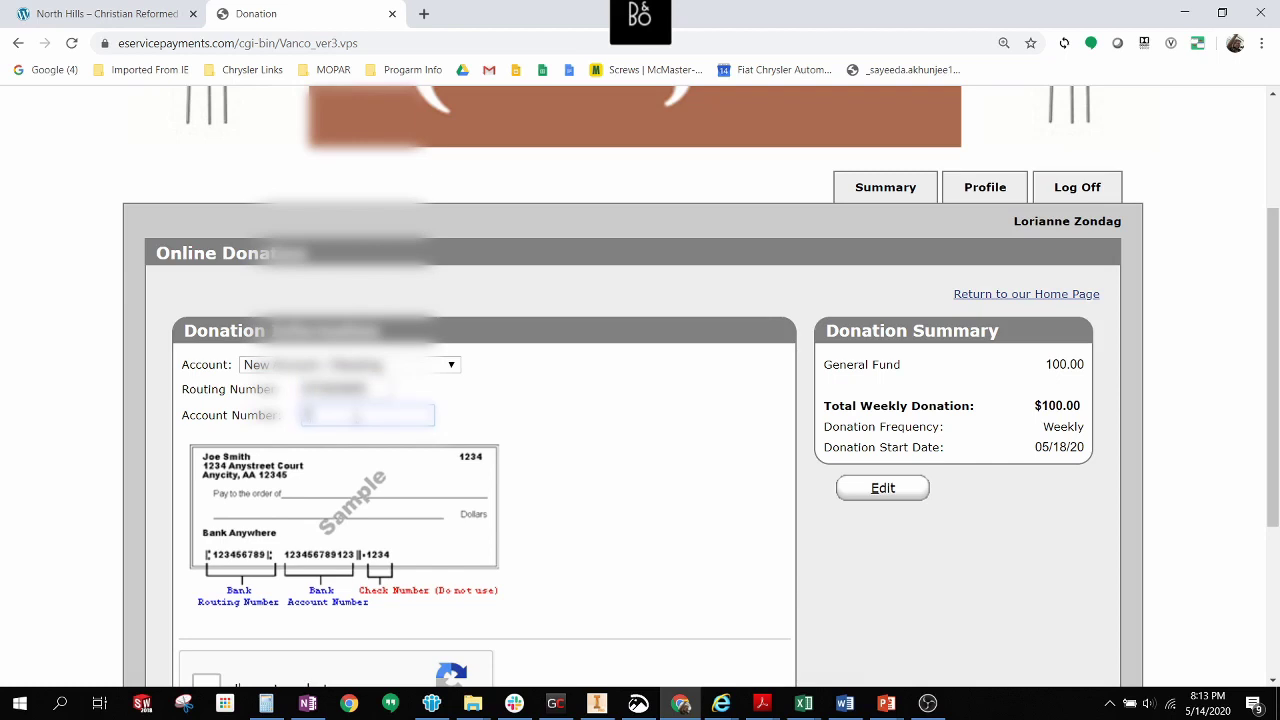
type("123")
scroll(585, 490, "down", 3)
left_click(205, 405)
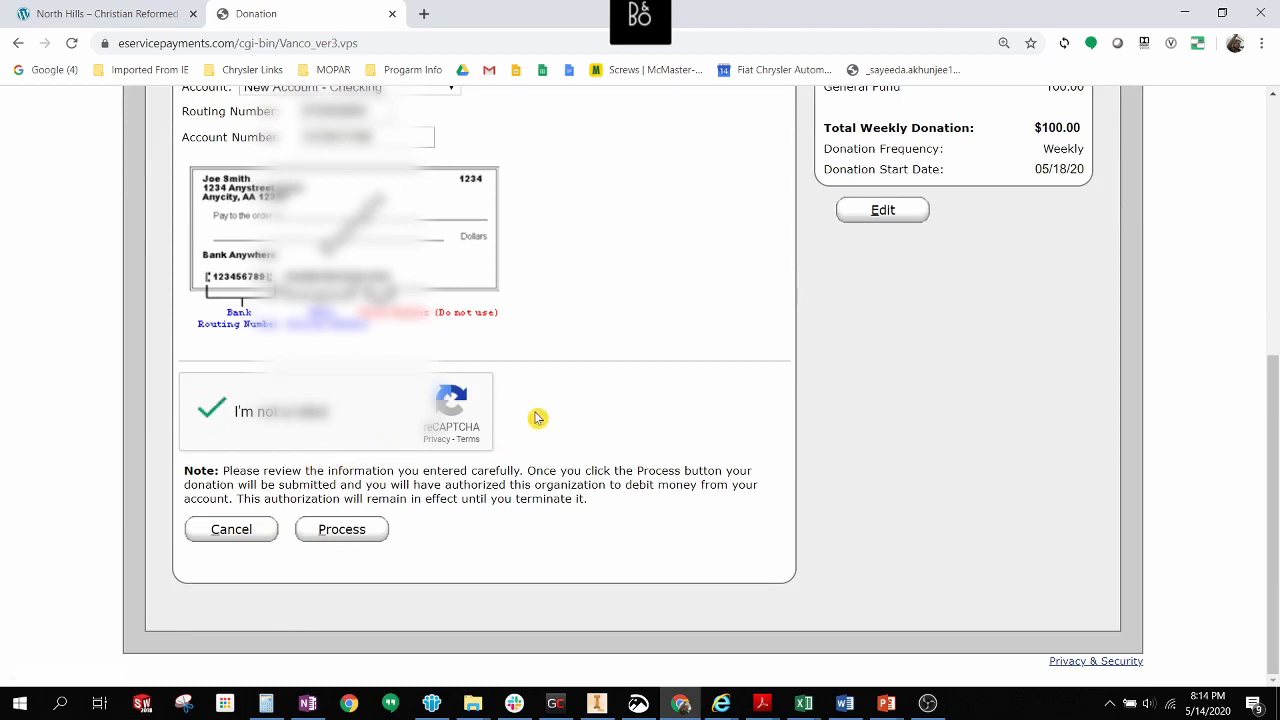
scroll(627, 394, "up", 3)
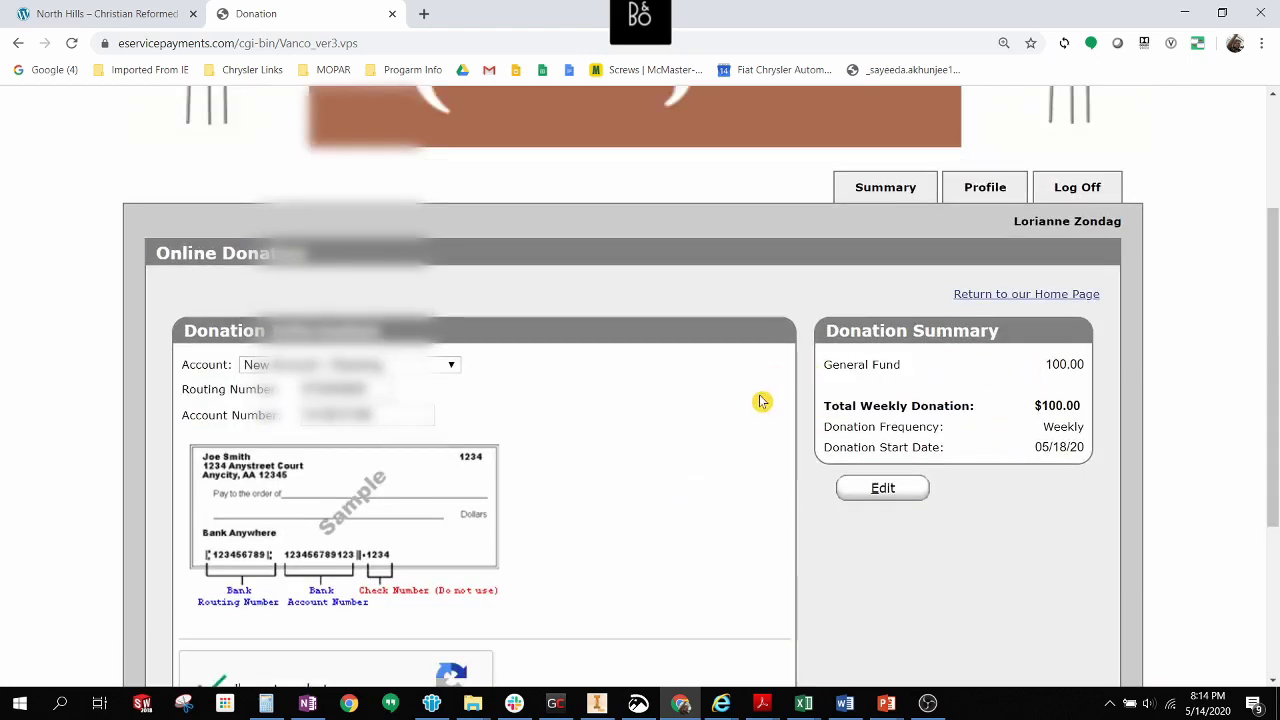
scroll(762, 401, "down", 3)
scroll(762, 401, "up", 3)
scroll(762, 401, "down", 3)
Cancel the checking-account donation and start a new transaction.
left_click(230, 529)
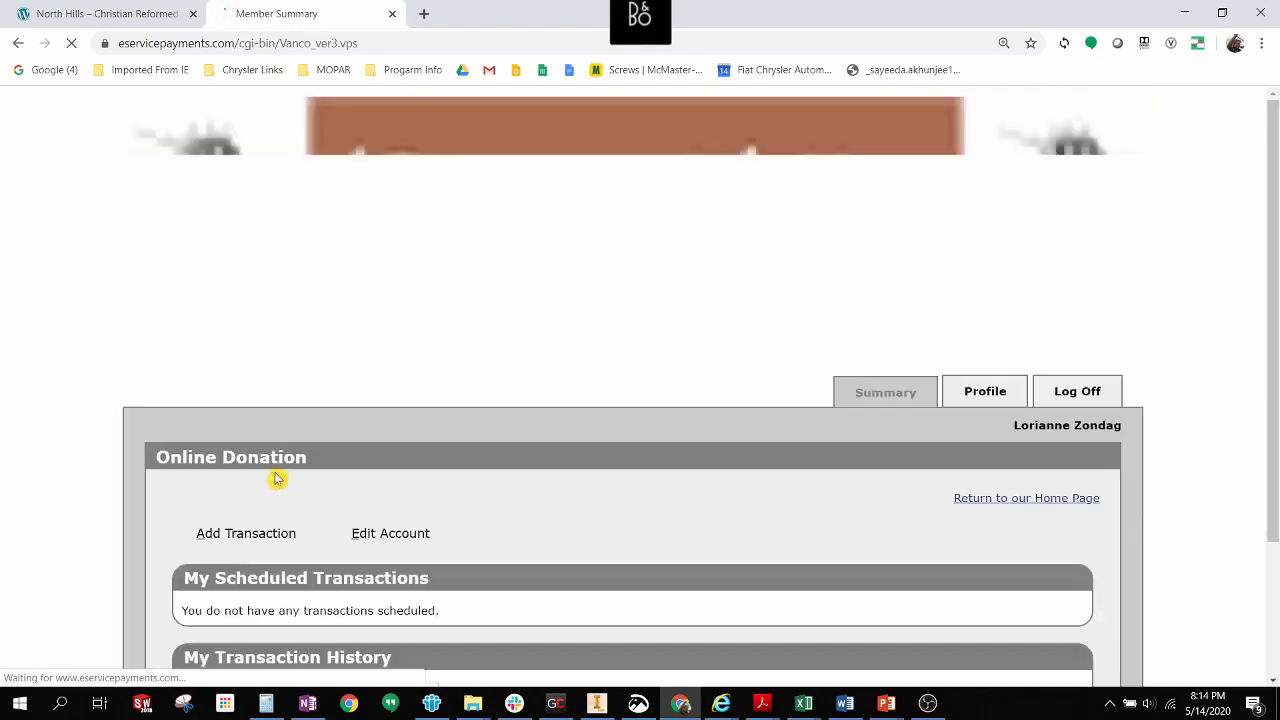
scroll(450, 427, "down", 2)
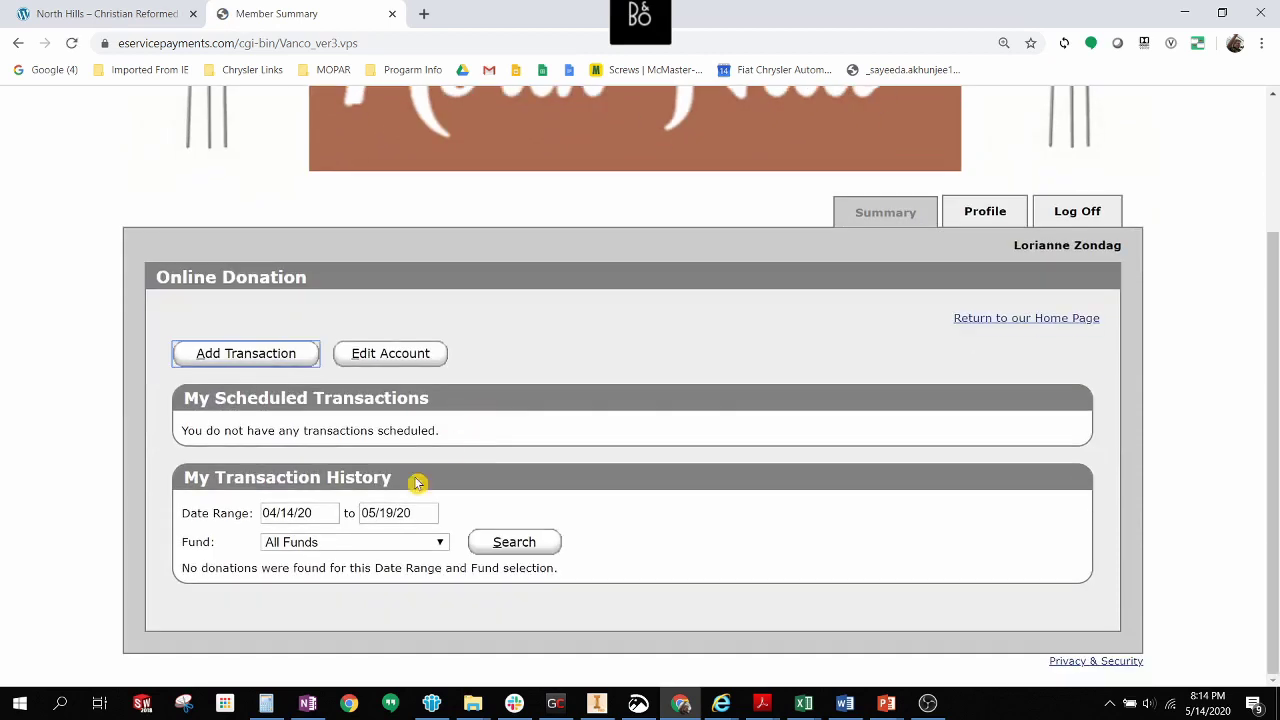
left_click(264, 361)
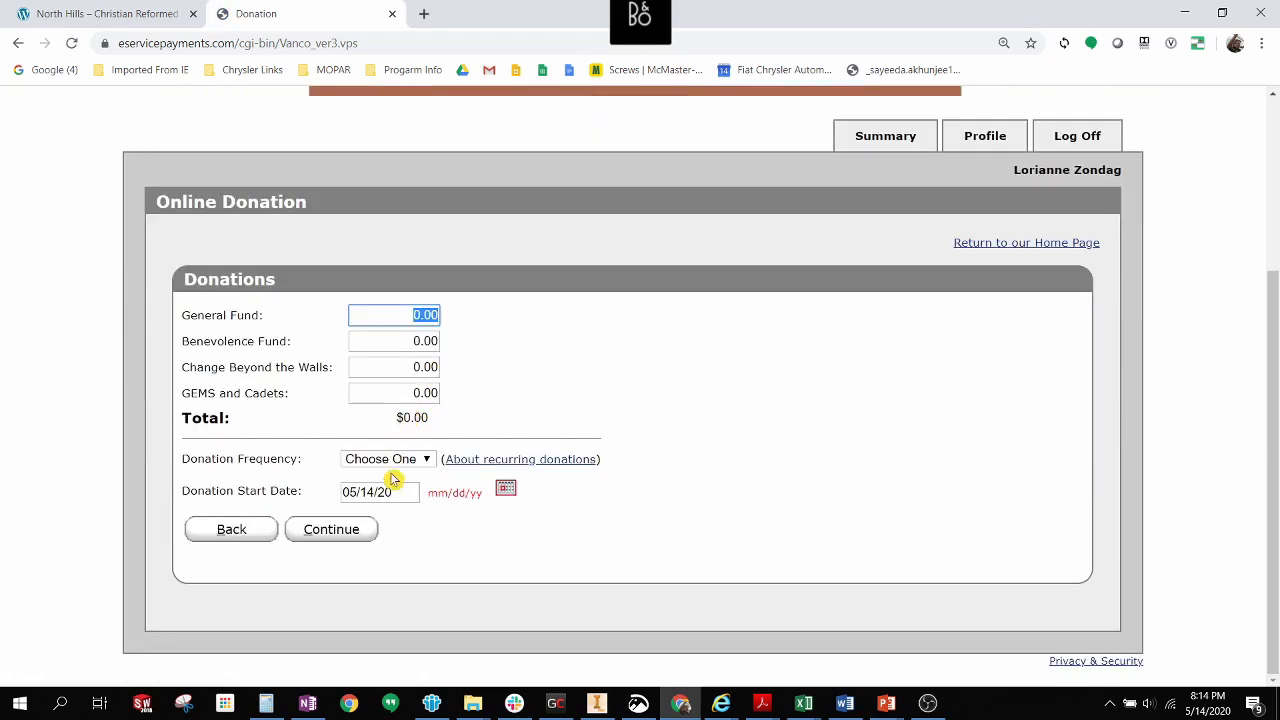
Give $100 to the General Fund one time, starting May 15, and continue.
left_click(426, 314)
left_click(416, 460)
left_click(408, 497)
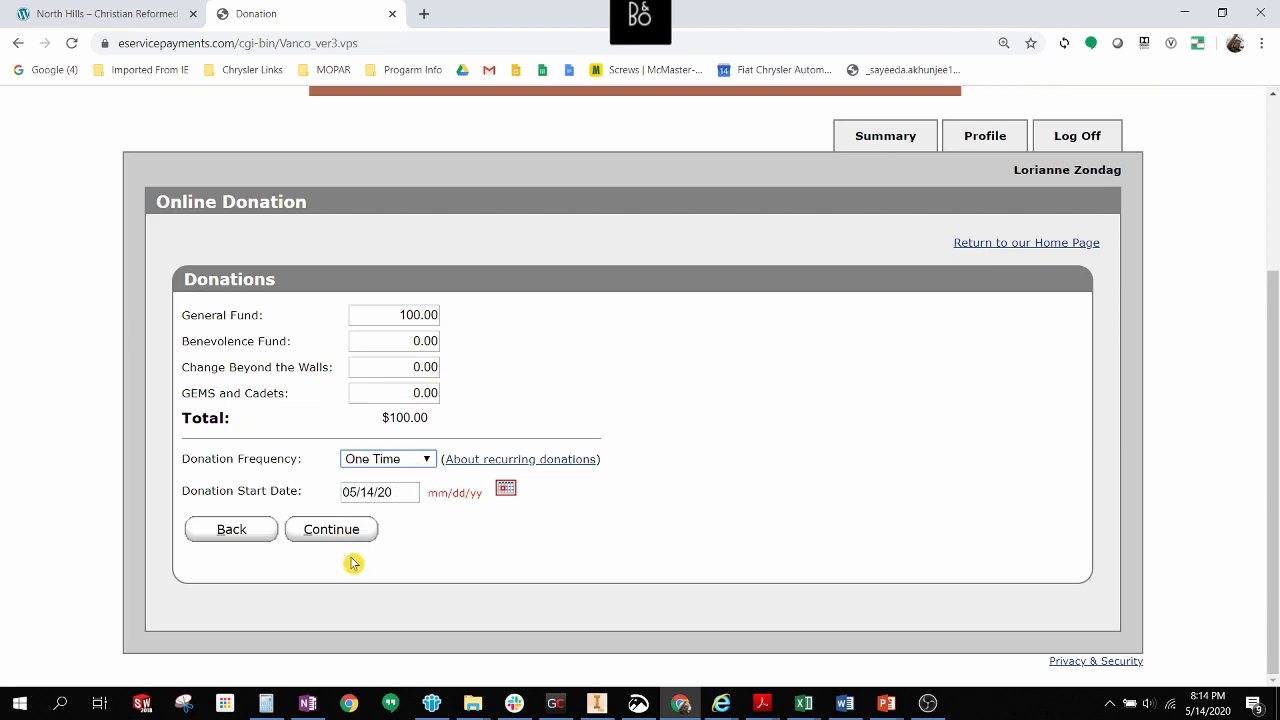
left_click(508, 494)
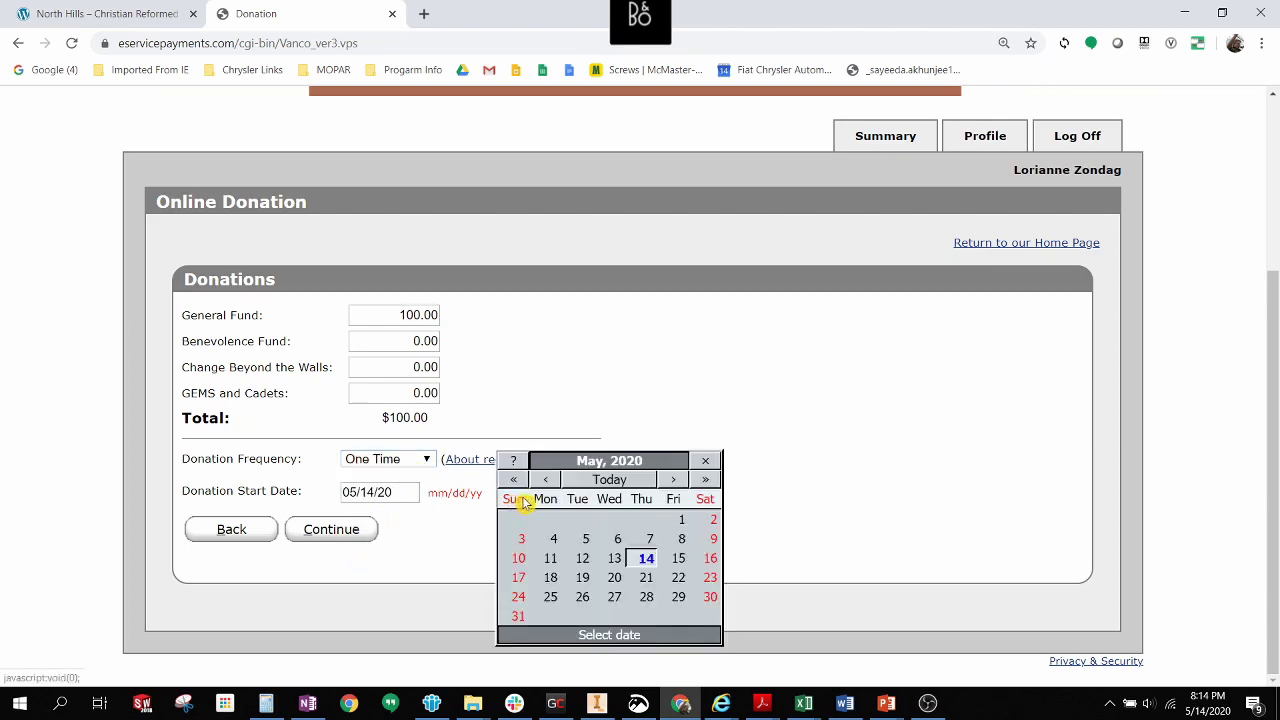
left_click(679, 561)
left_click(320, 532)
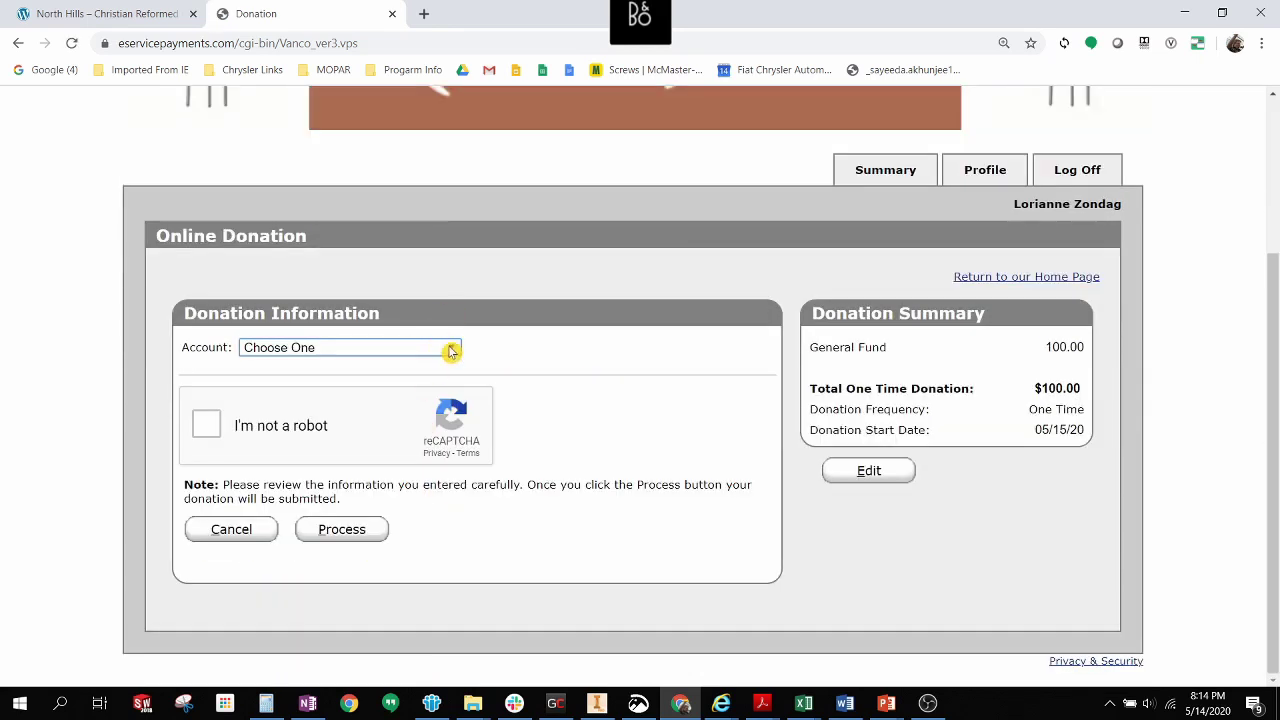
left_click(451, 350)
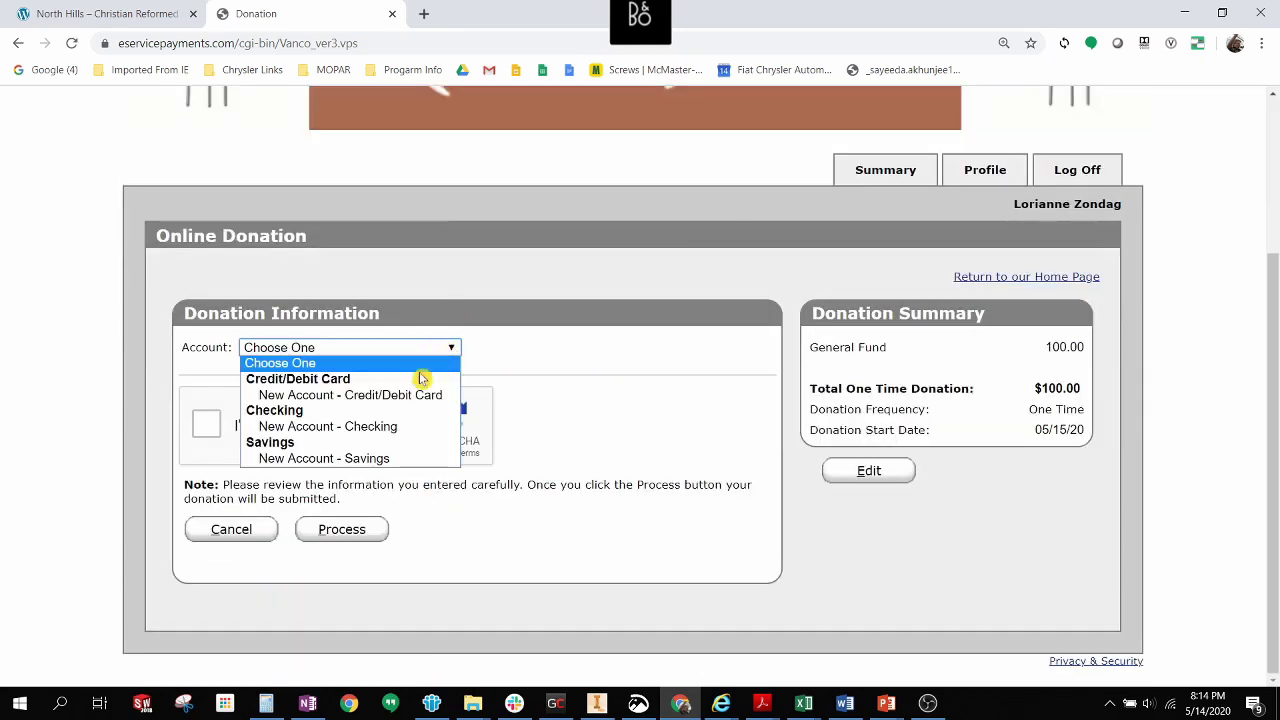
left_click(313, 398)
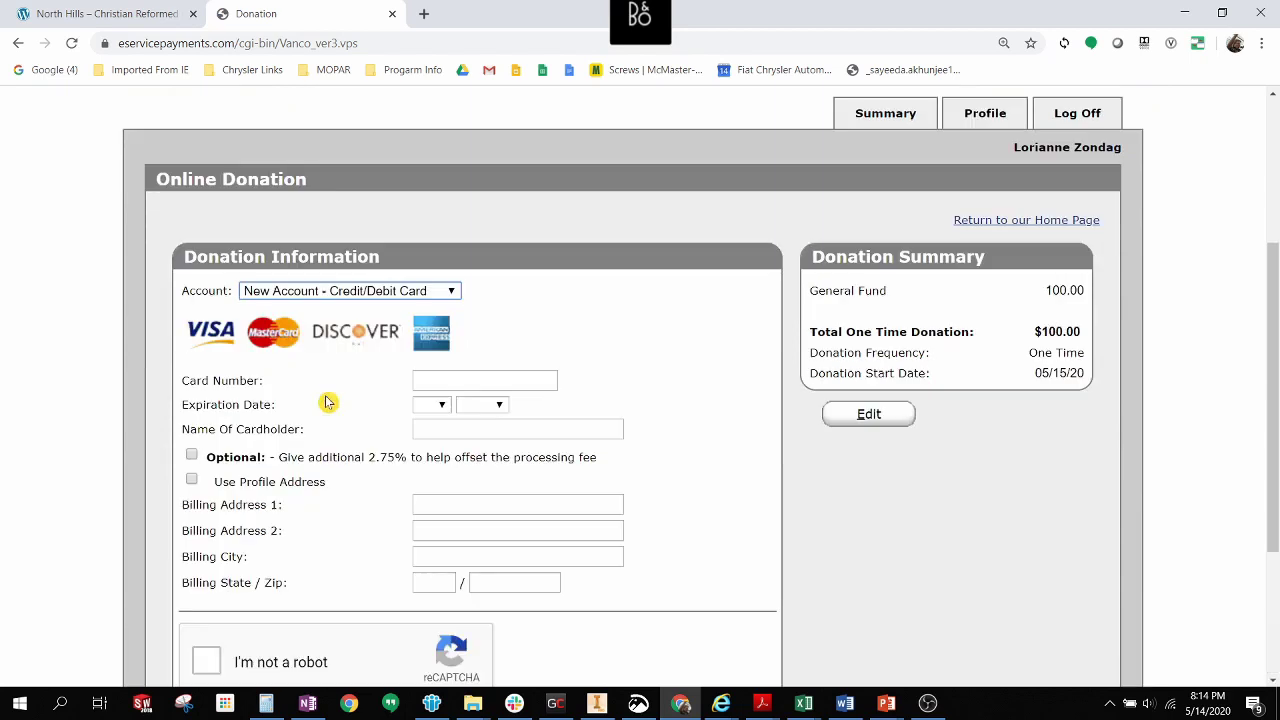
left_click(469, 380)
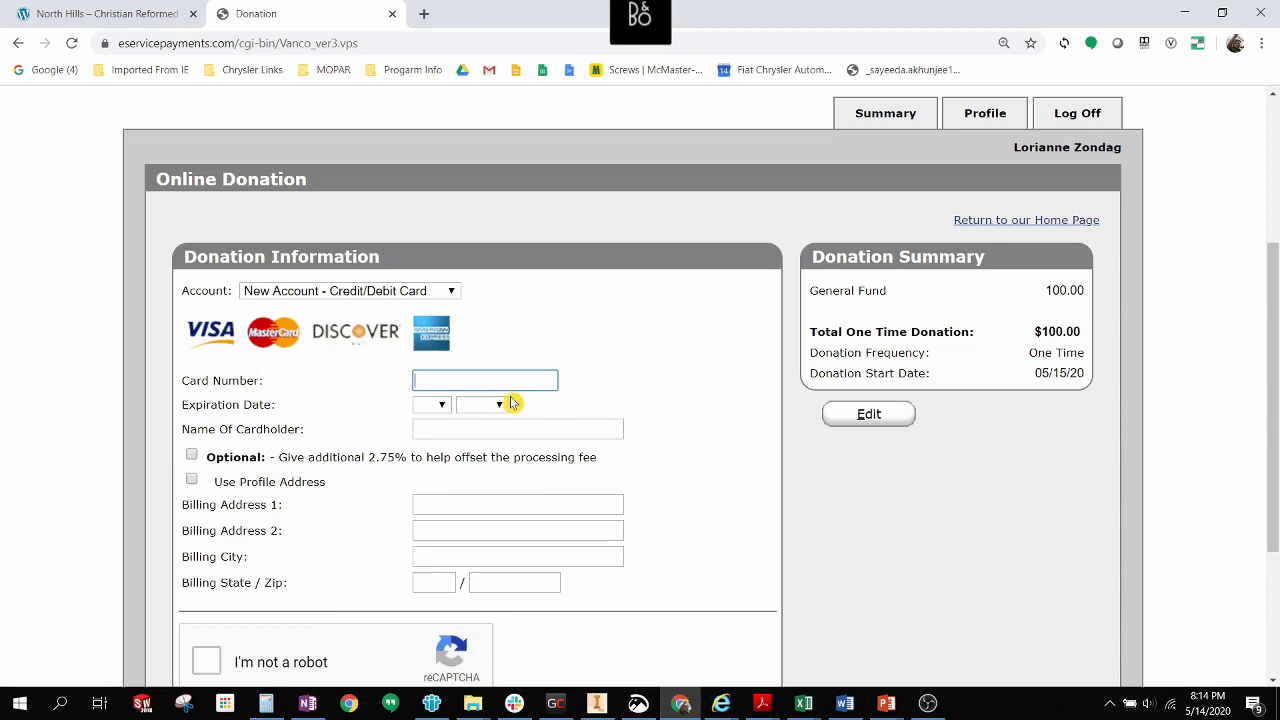
scroll(510, 402, "down", 3)
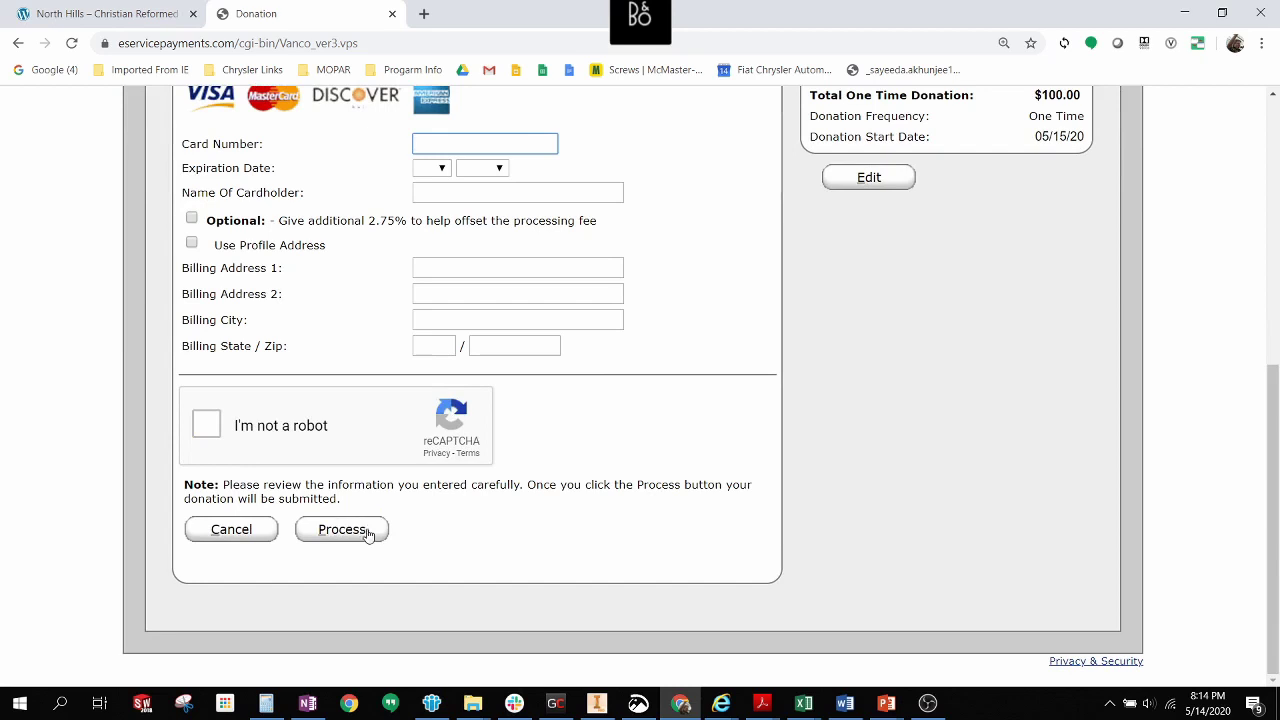
scroll(651, 434, "up", 3)
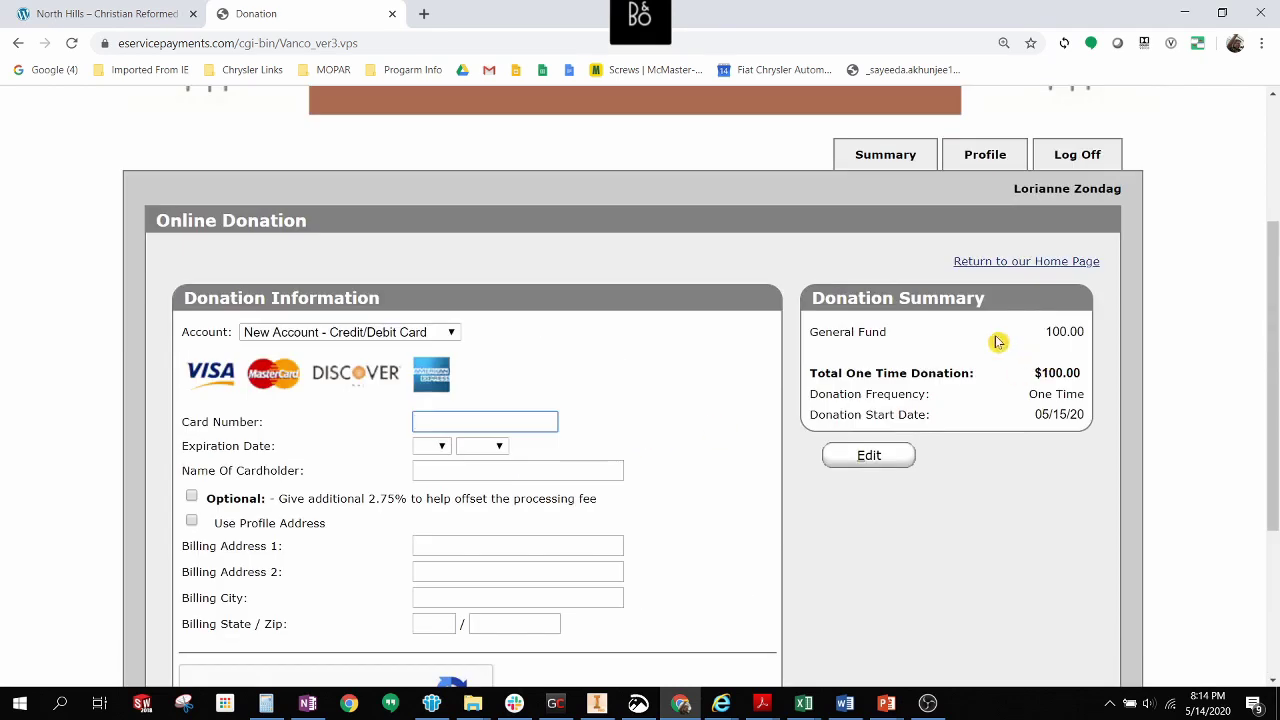
scroll(643, 391, "down", 3)
scroll(643, 391, "up", 3)
View the Member Profile page with its personal details and password change form.
scroll(636, 465, "up", 3)
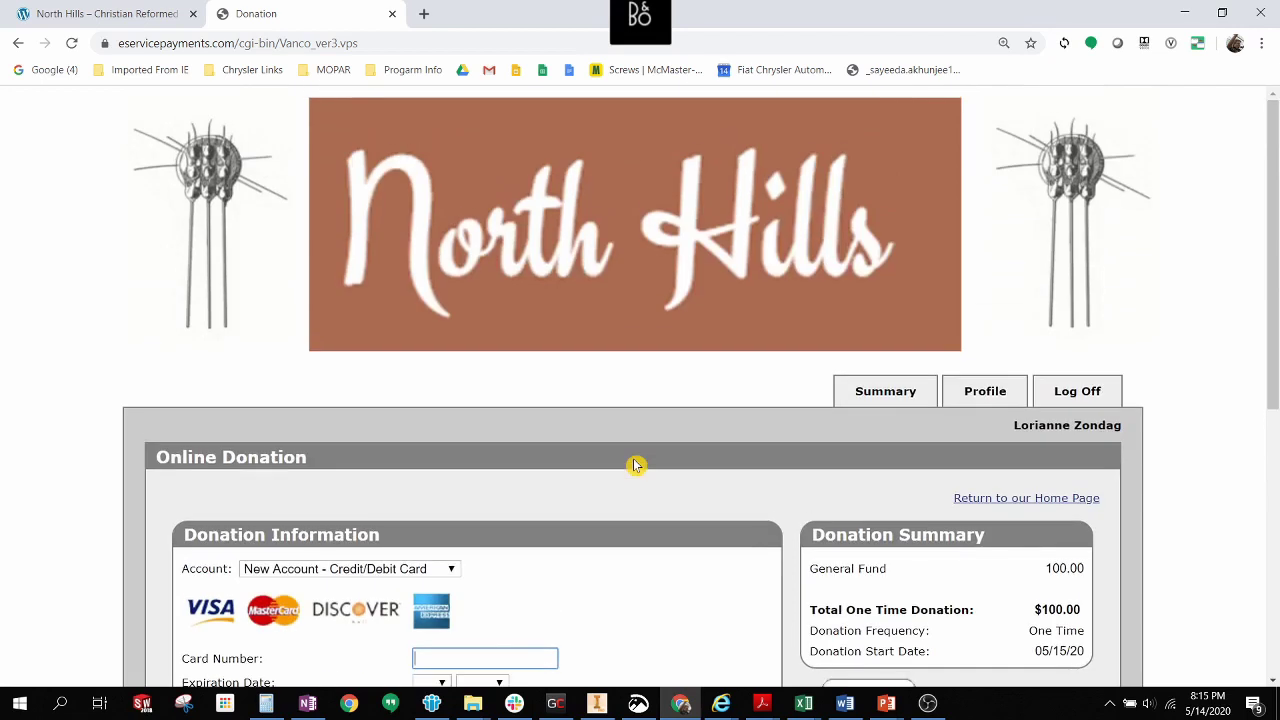
left_click(986, 393)
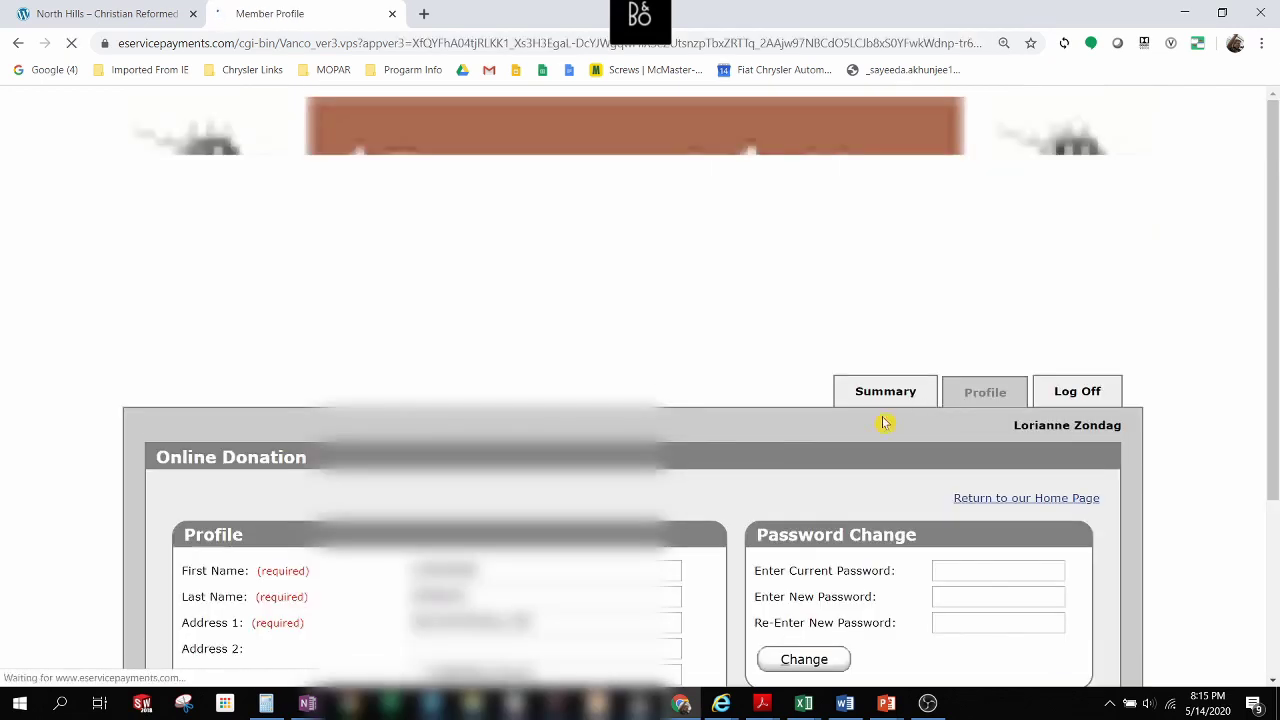
scroll(688, 411, "down", 3)
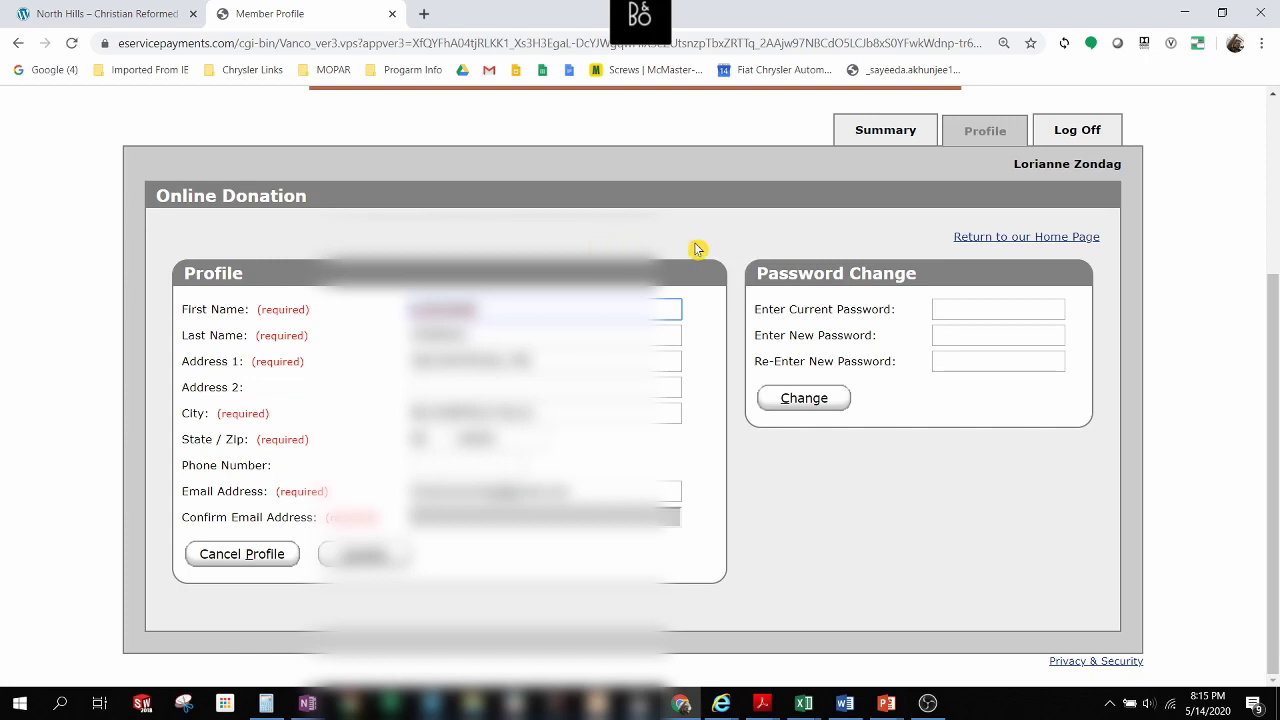
scroll(697, 249, "up", 3)
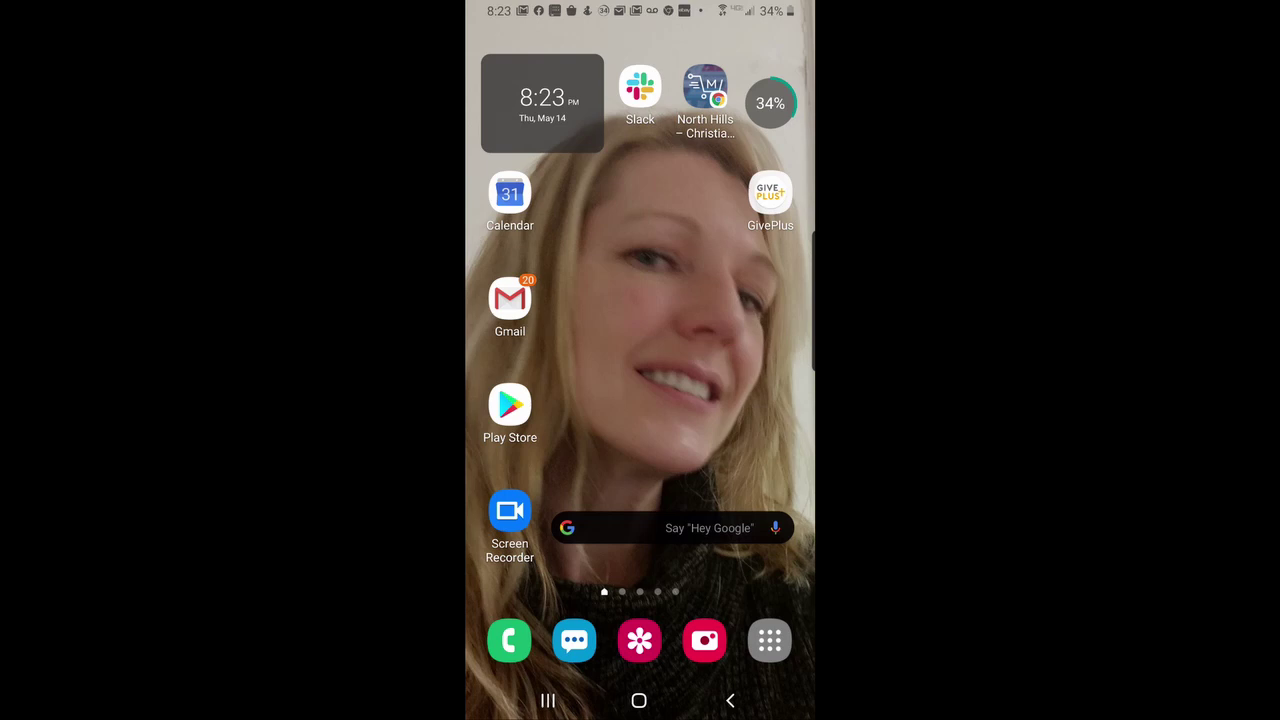
left_click(510, 405)
left_click(629, 44)
left_click(551, 92)
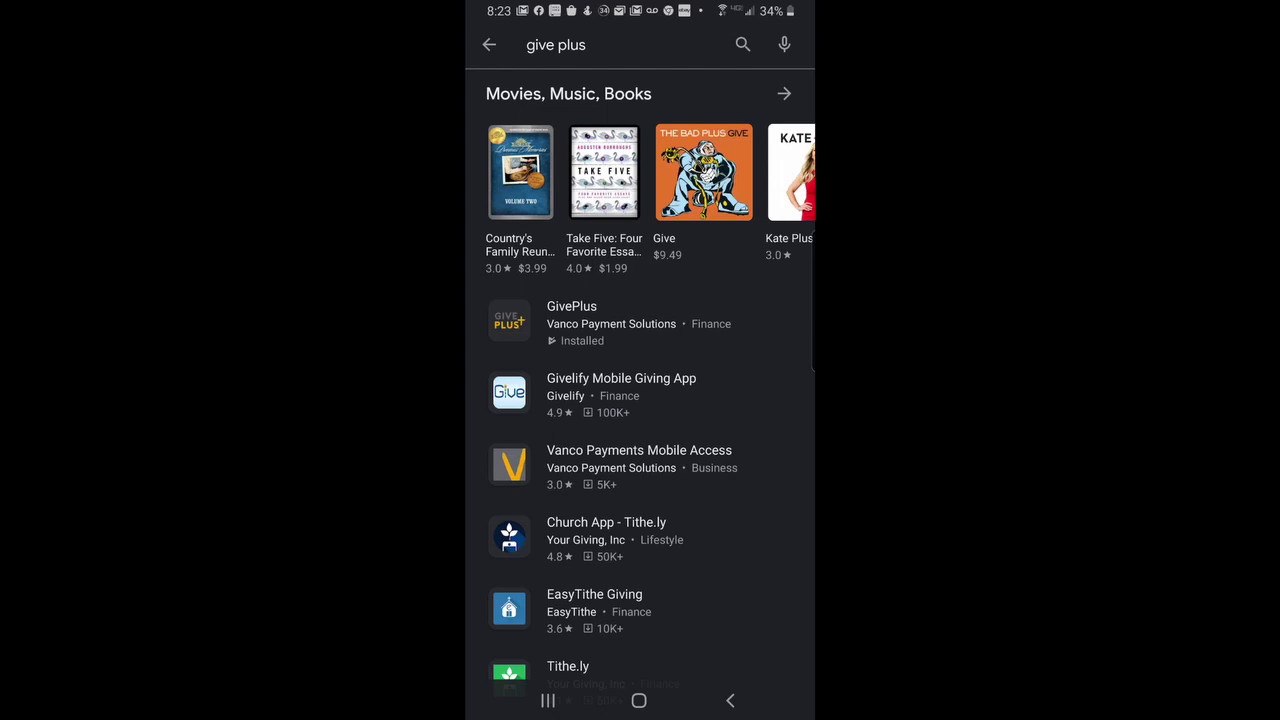
left_click(571, 320)
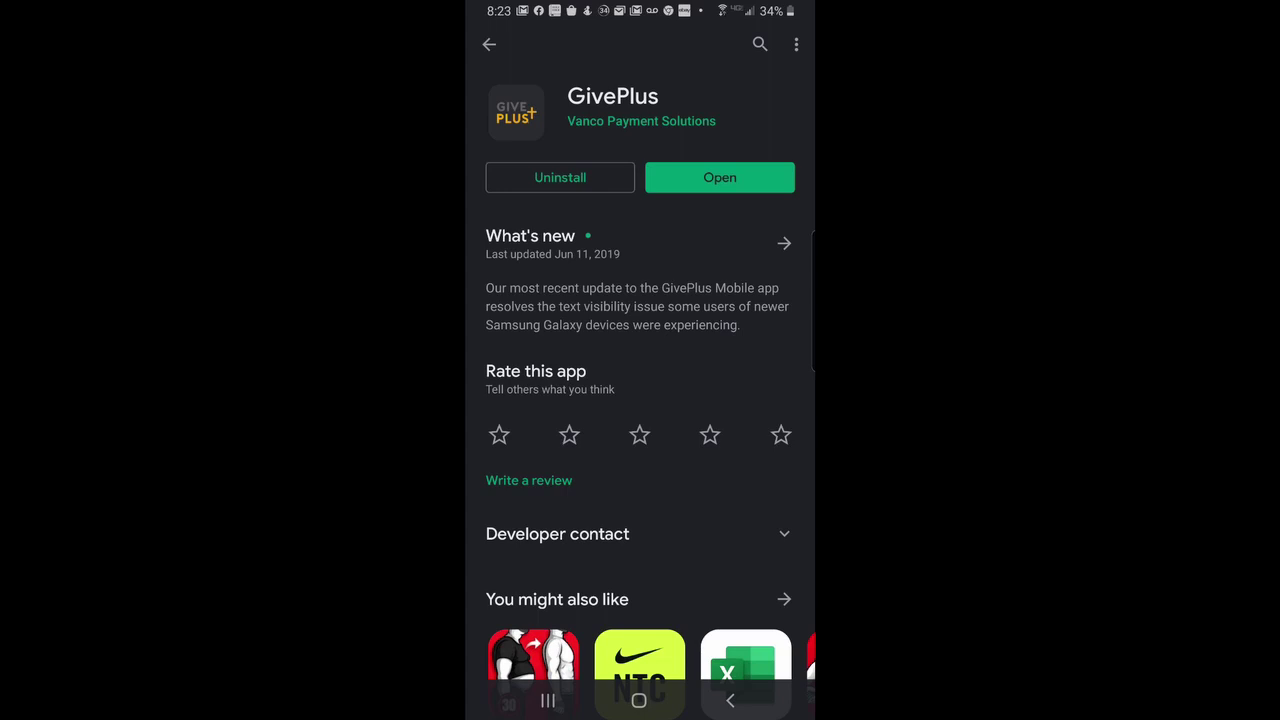
left_click(730, 700)
left_click(639, 700)
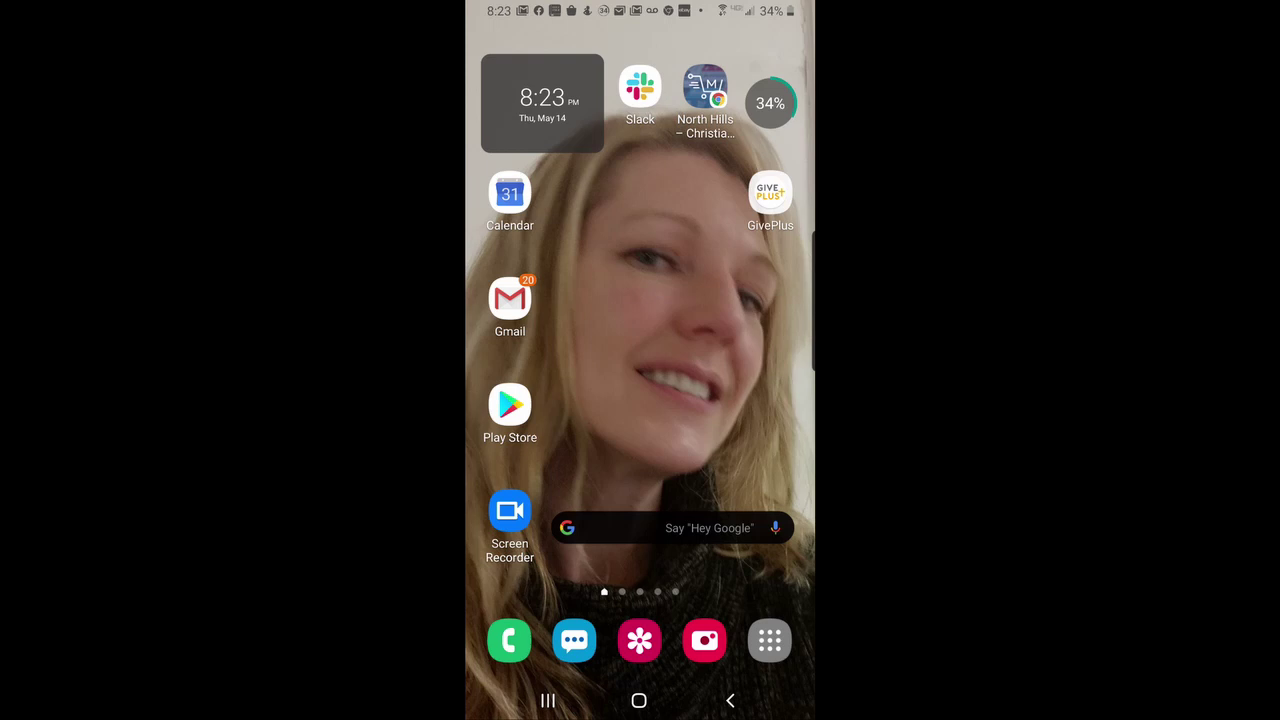
In GivePlus, search churches by zip 48084 and select North Hills Christian Reformed Church.
left_click(770, 195)
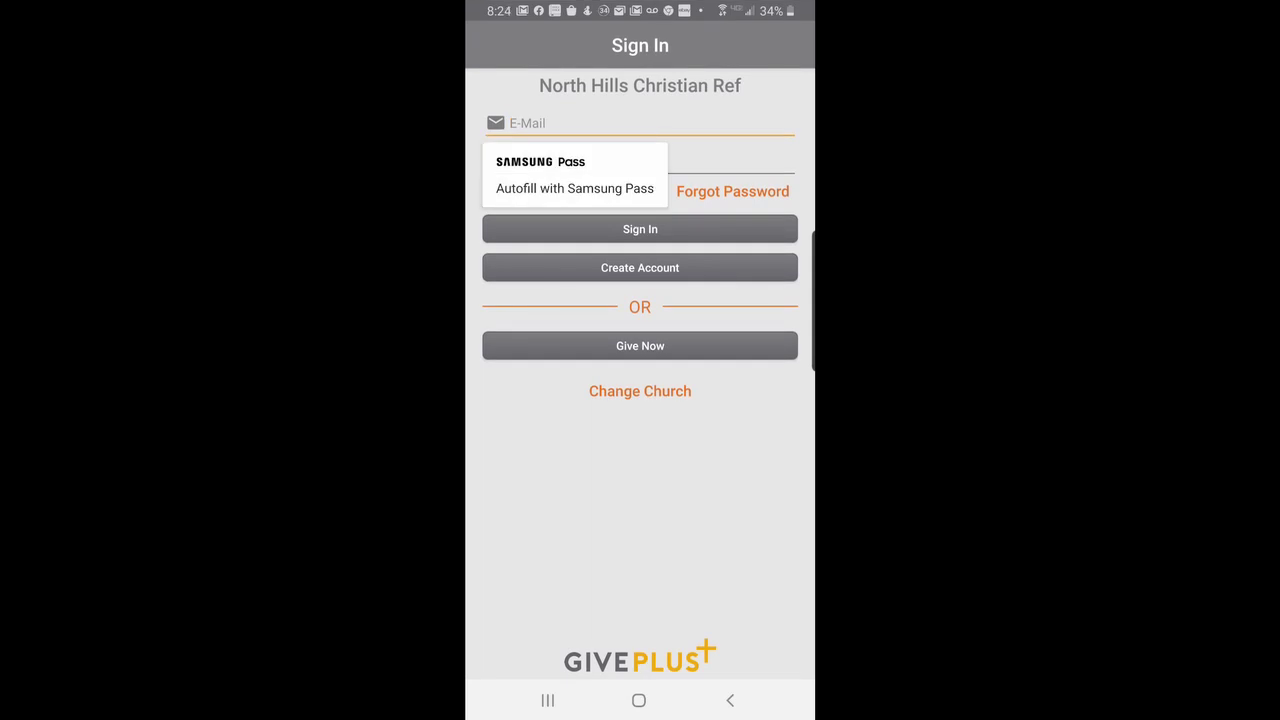
left_click(640, 391)
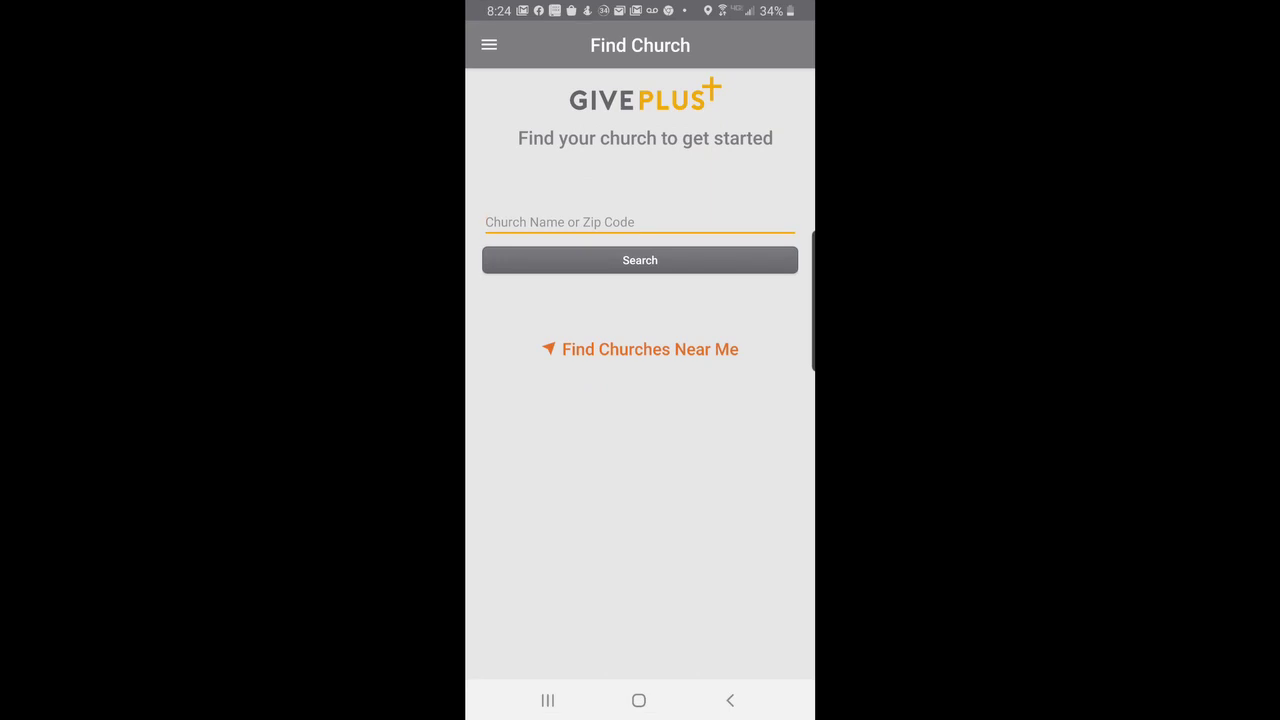
left_click(510, 222)
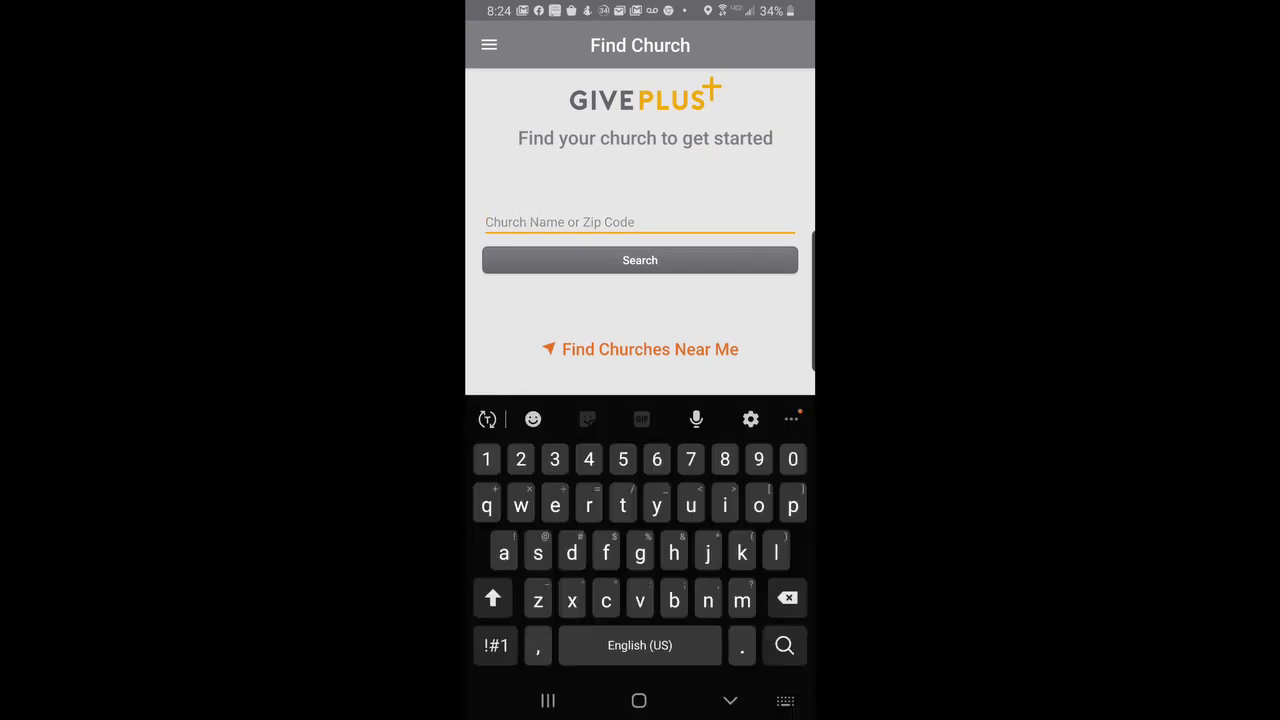
type("48084")
left_click(640, 260)
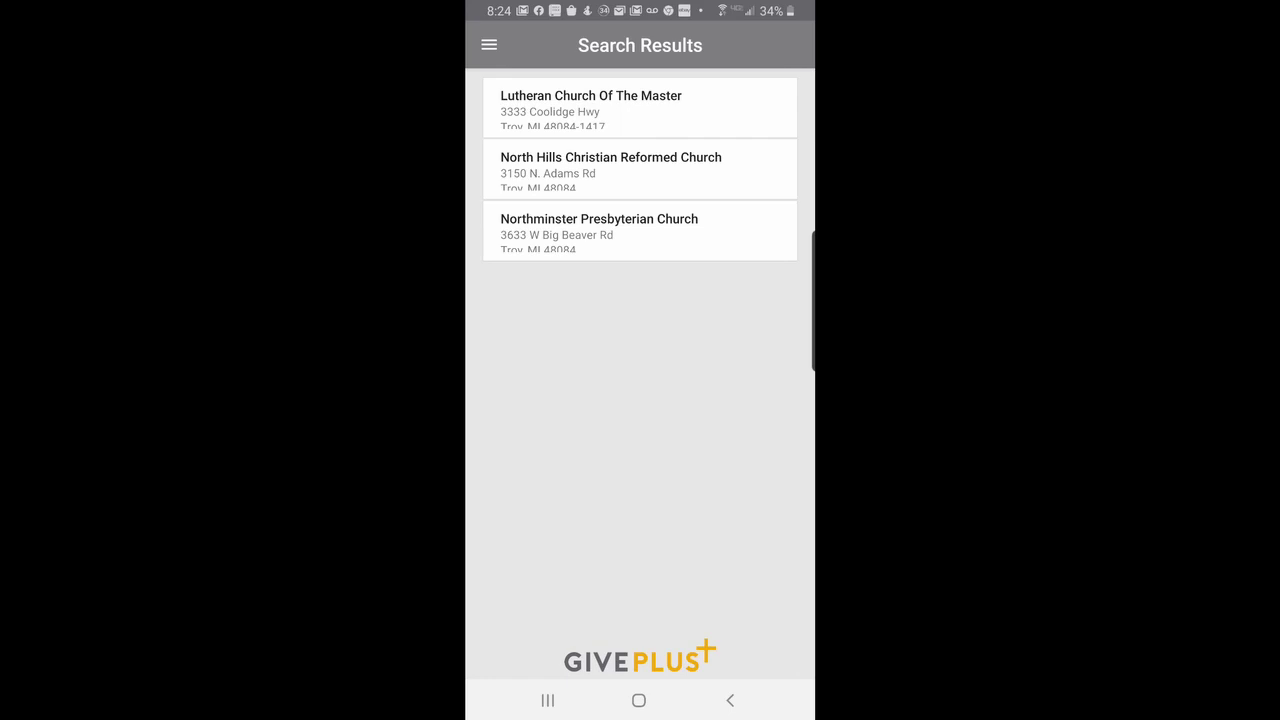
left_click(640, 168)
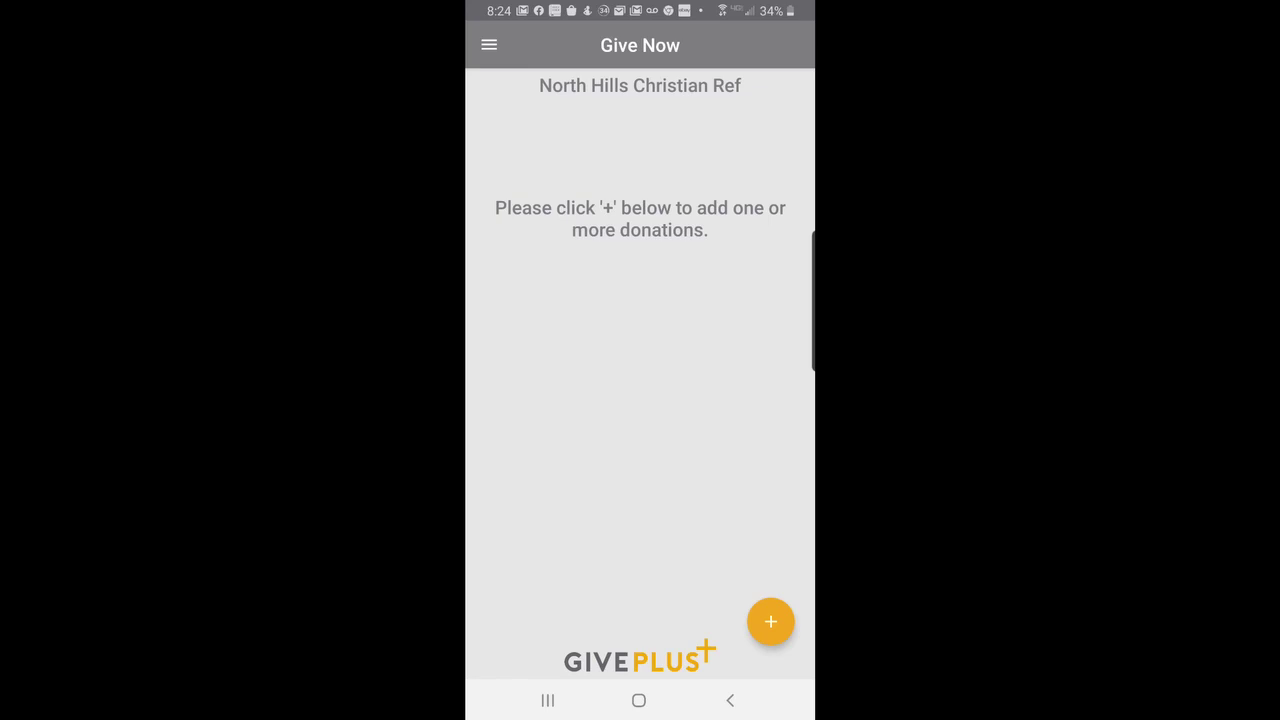
Add a one-time $100 GEMS and Cadets donation starting May 17 to the giving list.
left_click(770, 621)
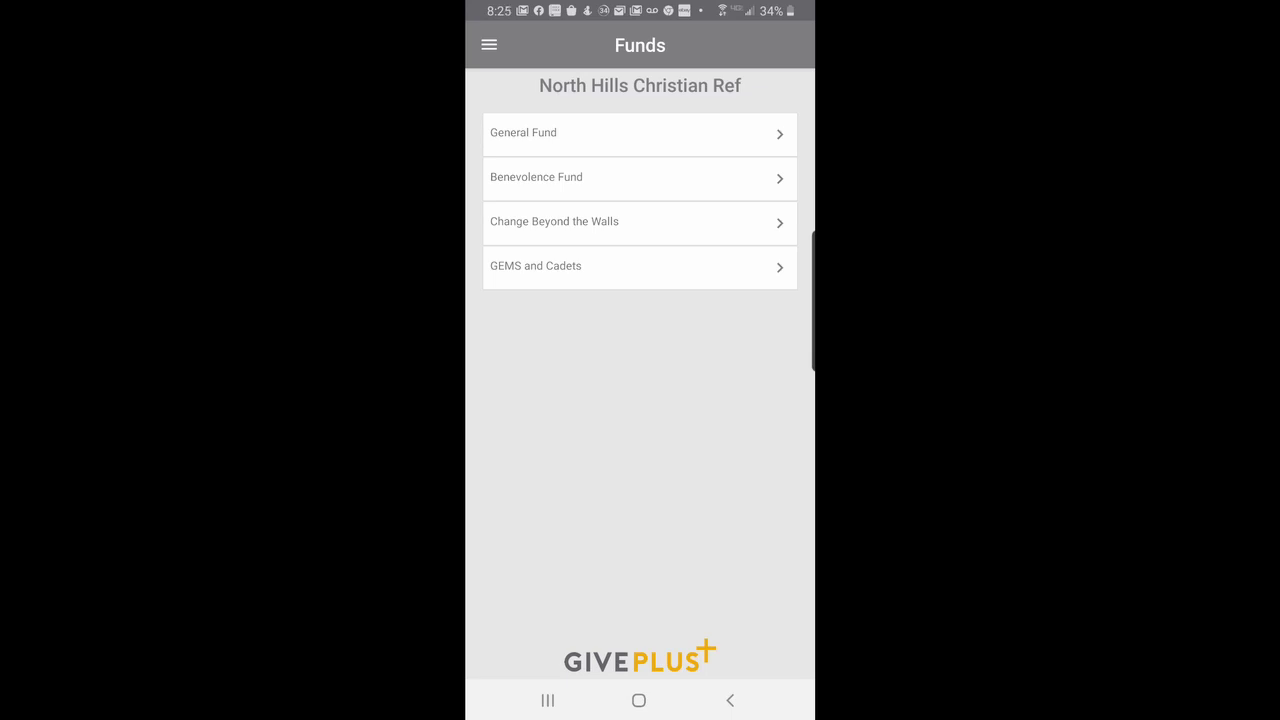
left_click(547, 272)
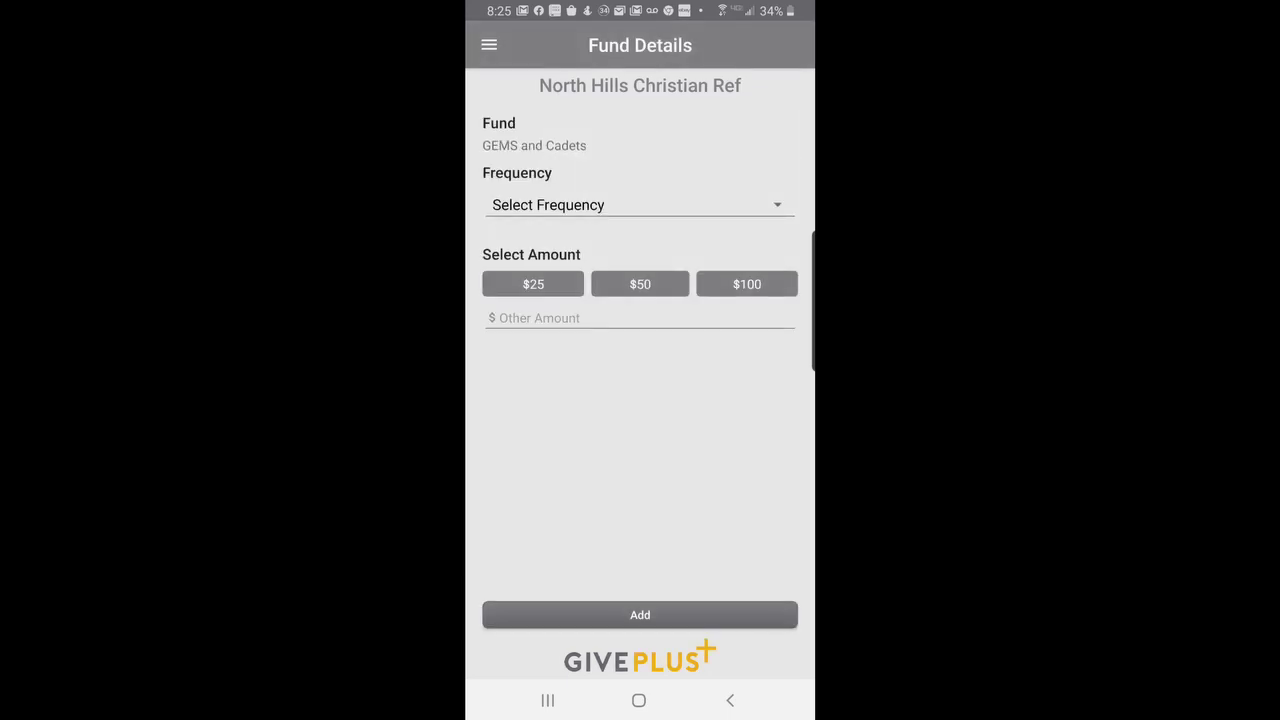
left_click(600, 204)
left_click(535, 216)
left_click(598, 250)
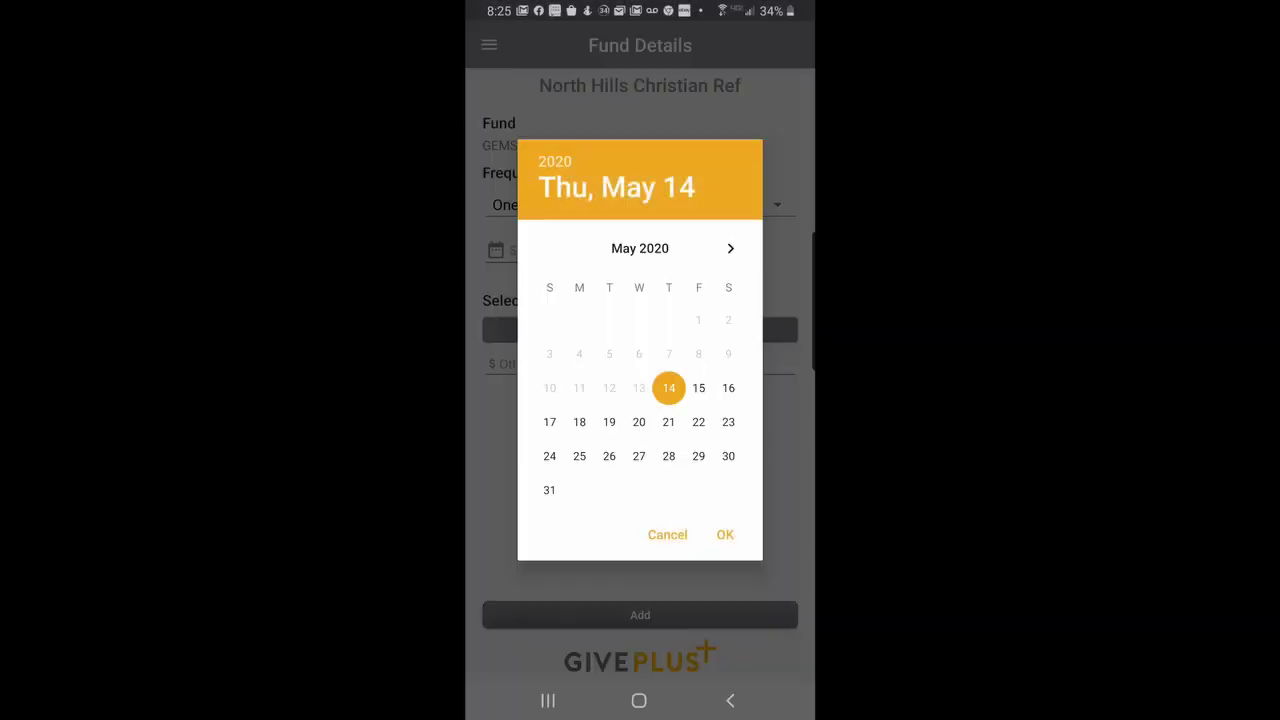
left_click(549, 422)
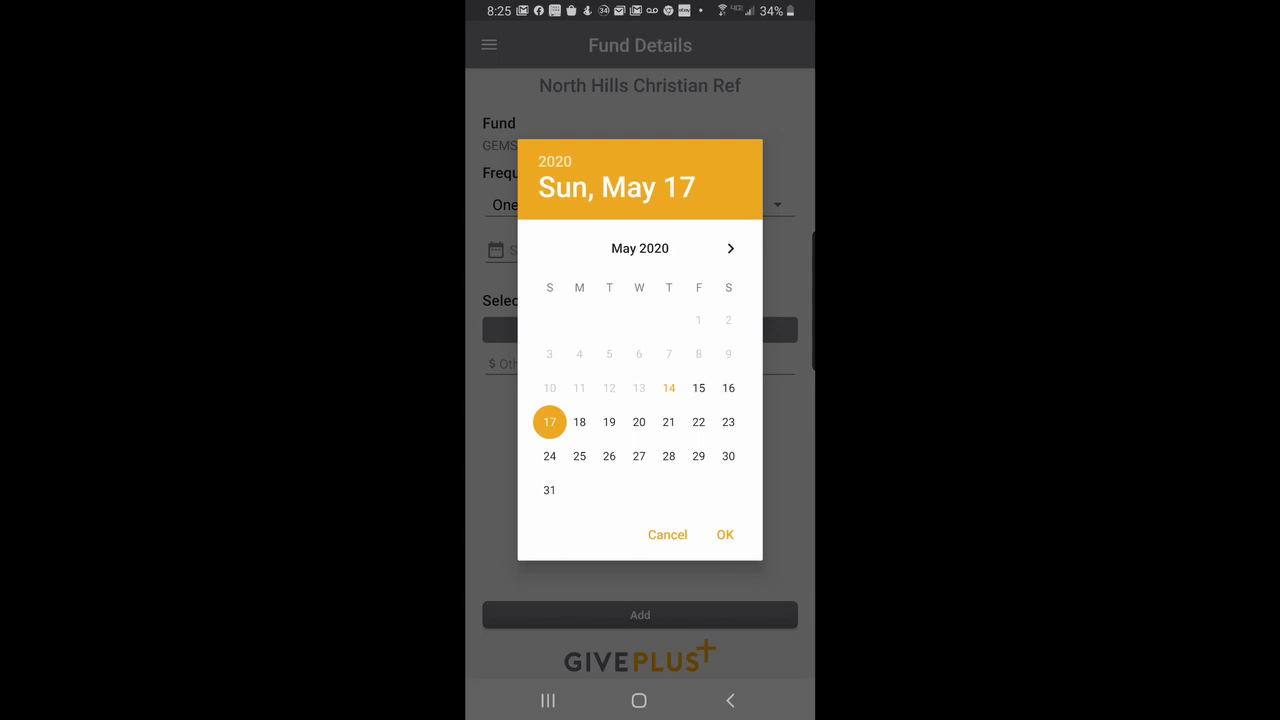
left_click(725, 534)
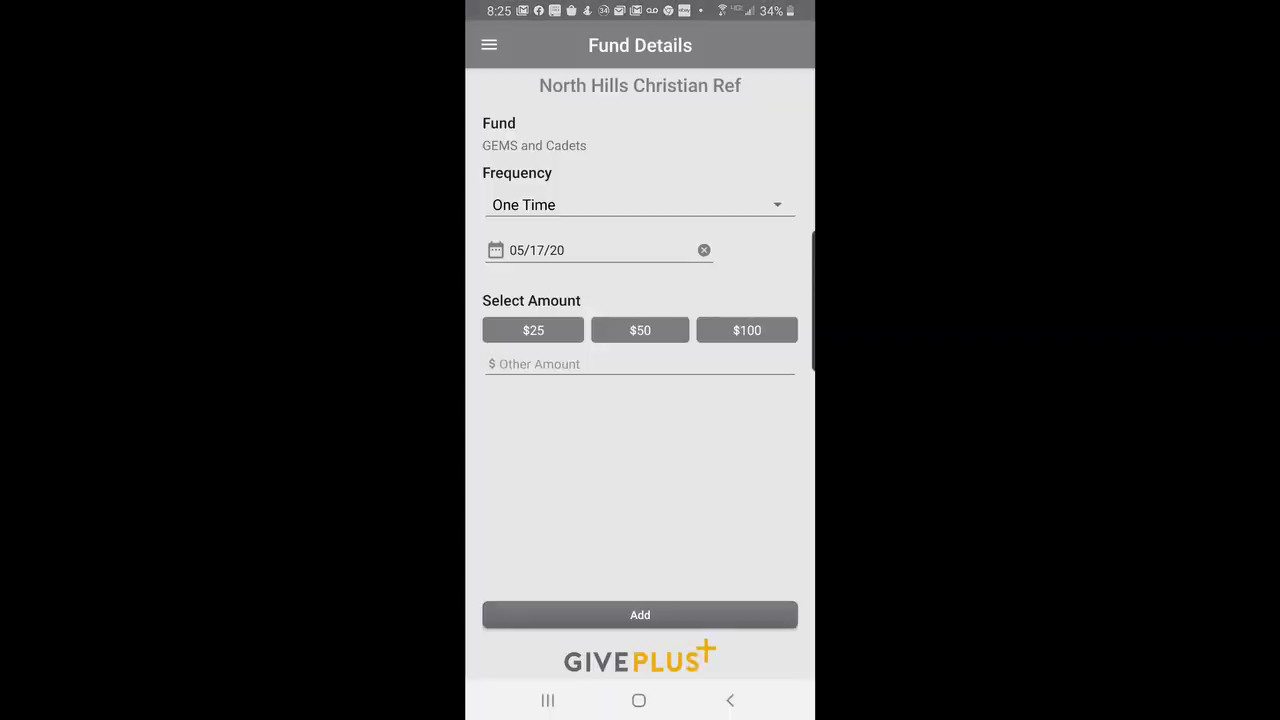
left_click(746, 330)
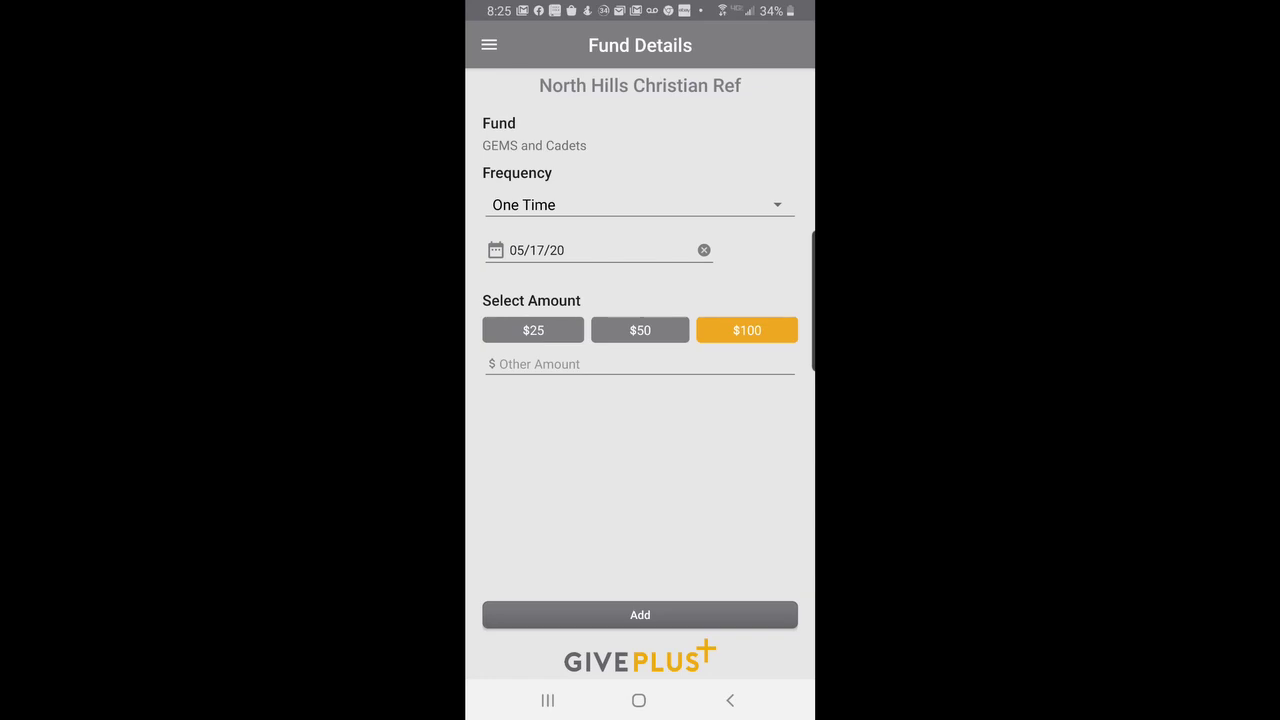
left_click(640, 615)
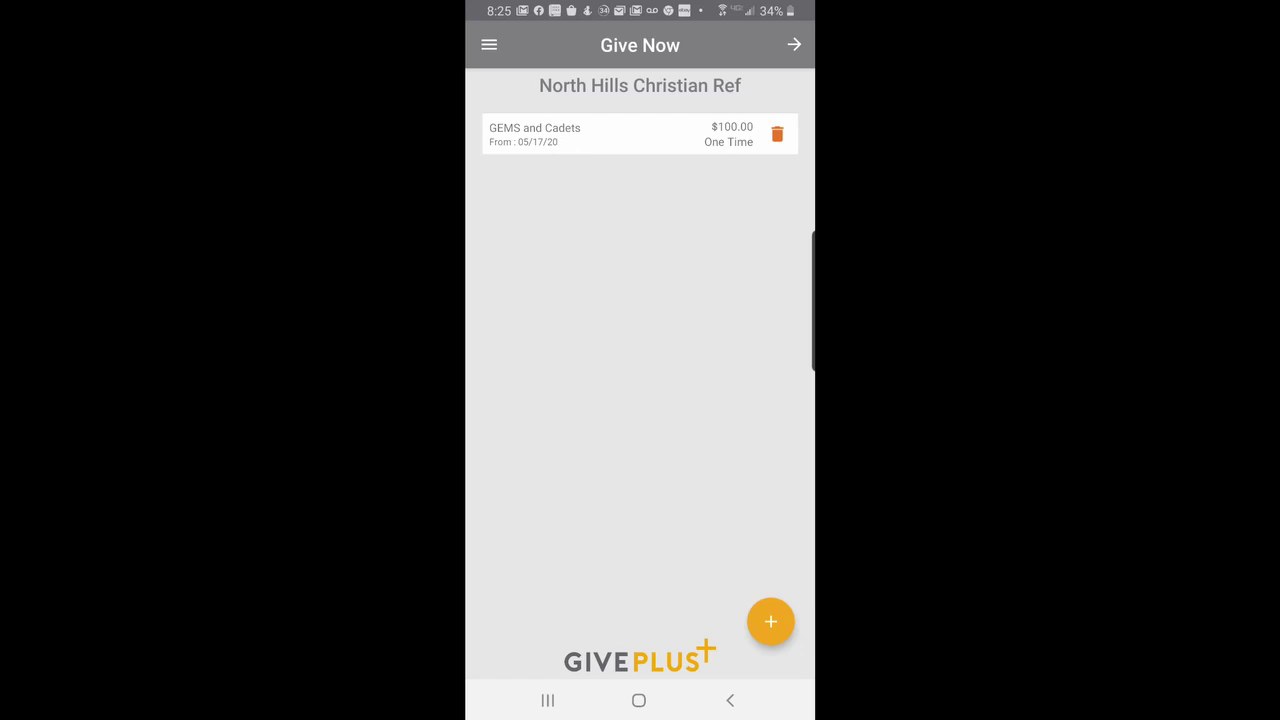
Pay the $100 GEMS and Cadets gift from the bank account and confirm completion.
left_click(794, 44)
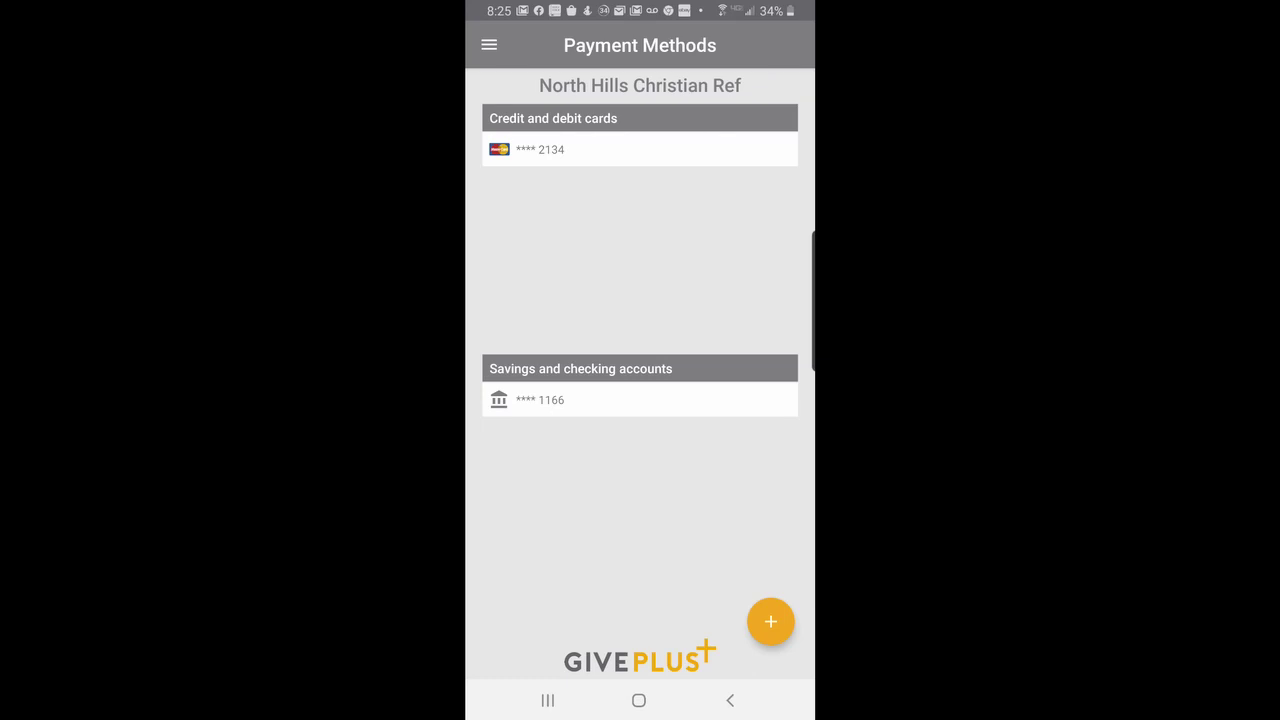
left_click(603, 399)
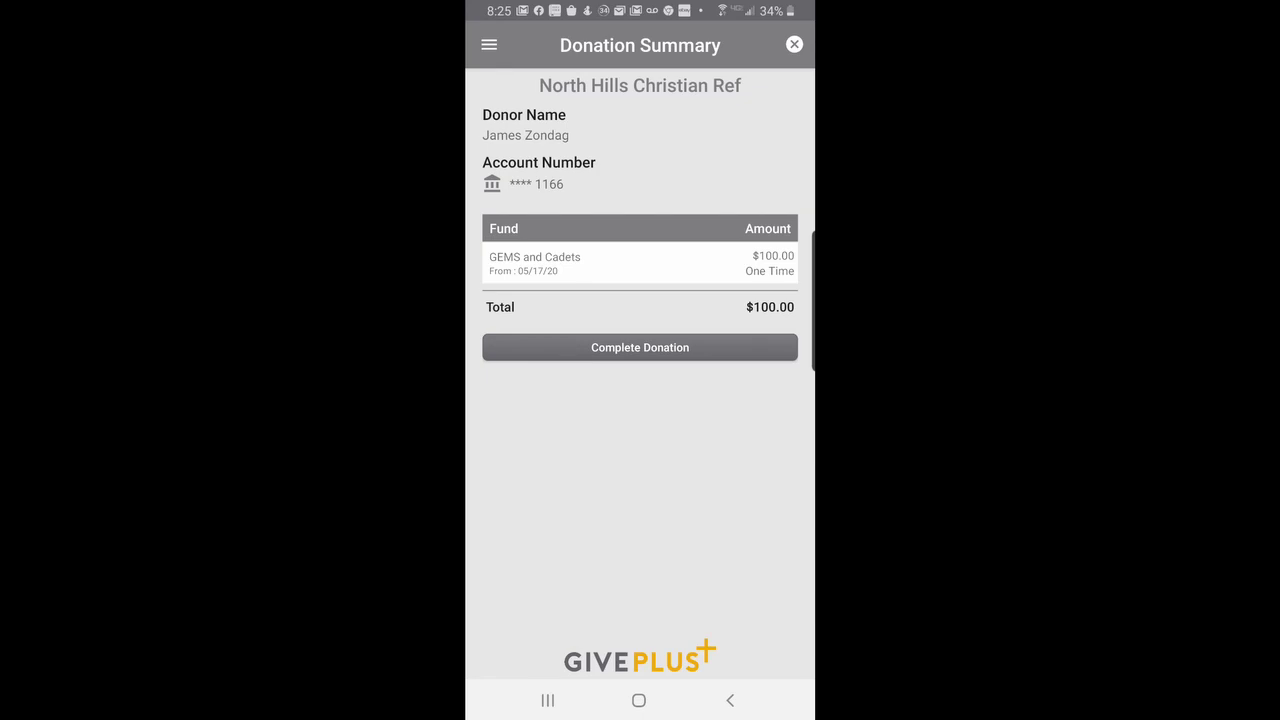
left_click(640, 347)
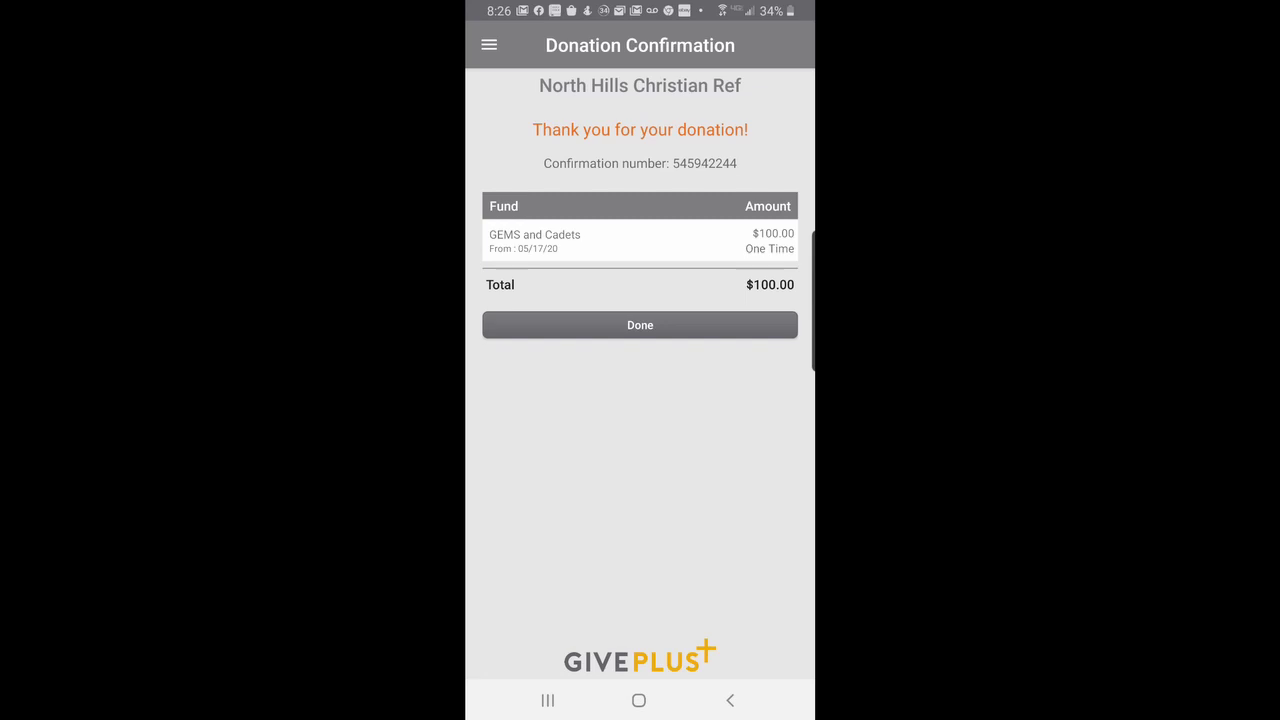
left_click(640, 325)
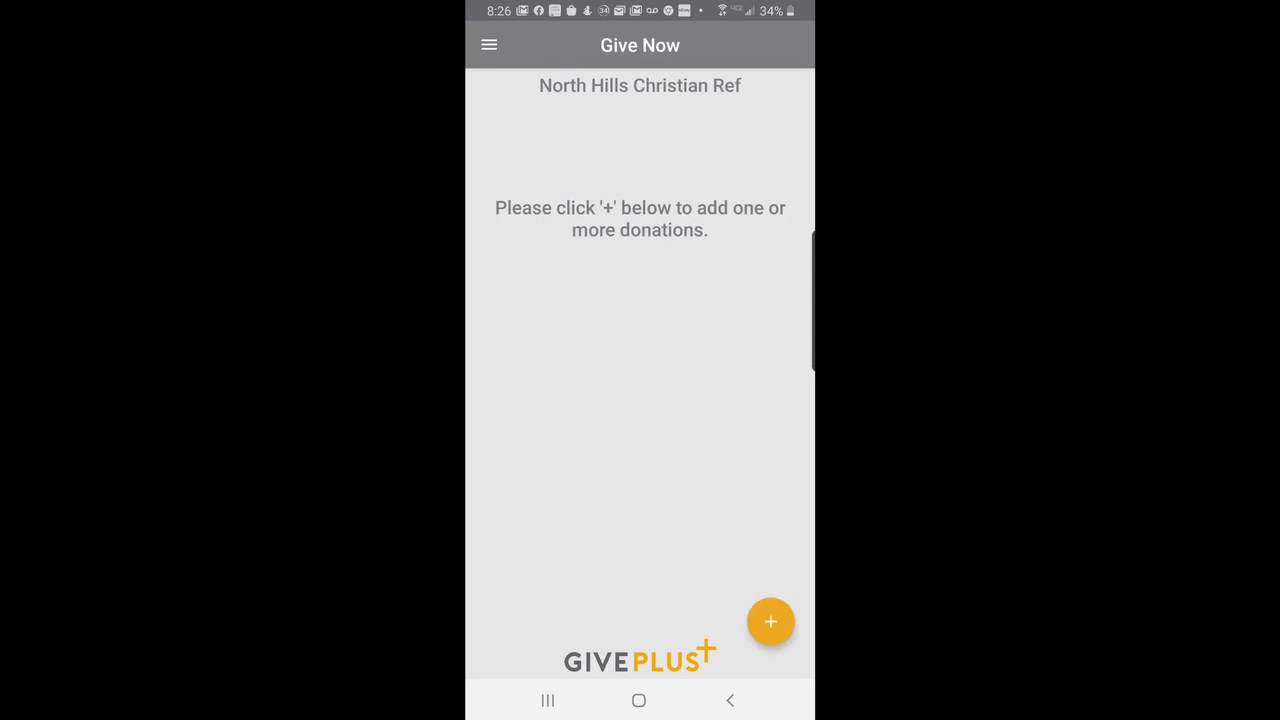